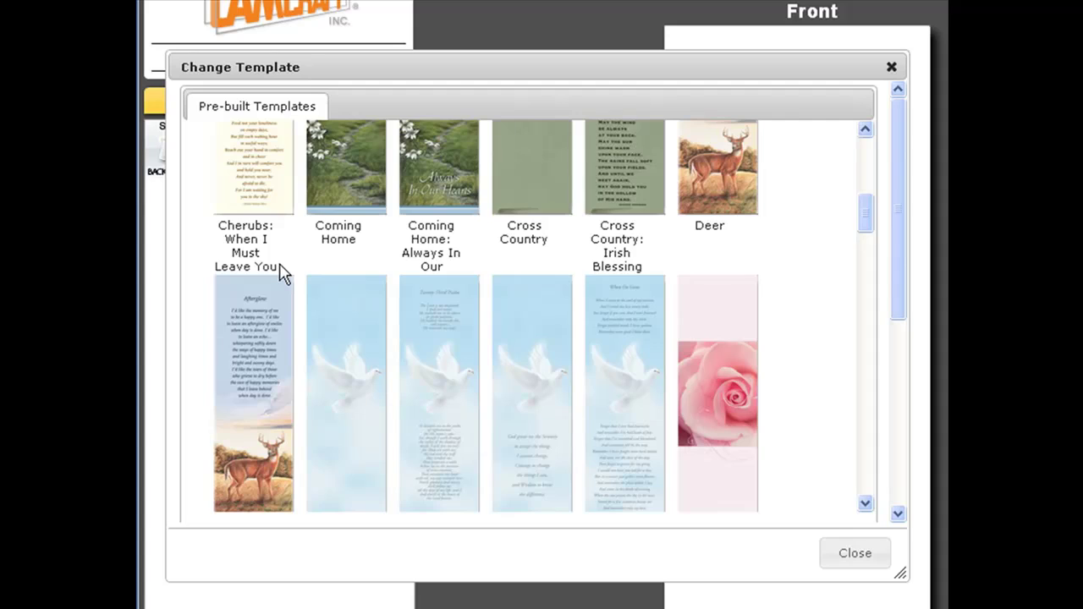
Step: Apply the plain Irish Blessing template to the bookmark and activate its back side
scroll(282, 272, "down", 3)
scroll(282, 273, "down", 5)
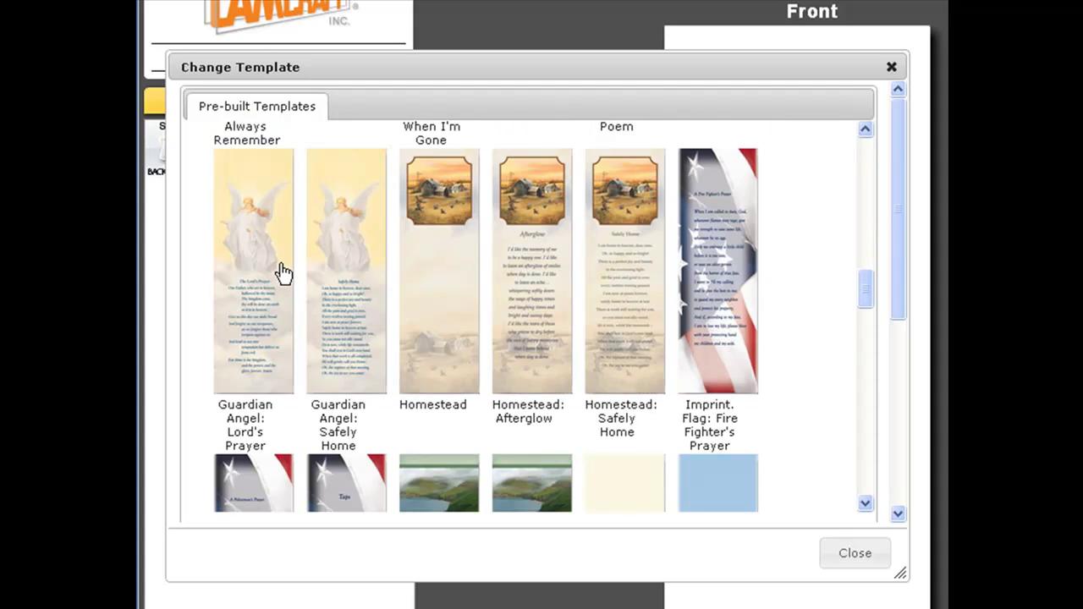
scroll(281, 272, "down", 3)
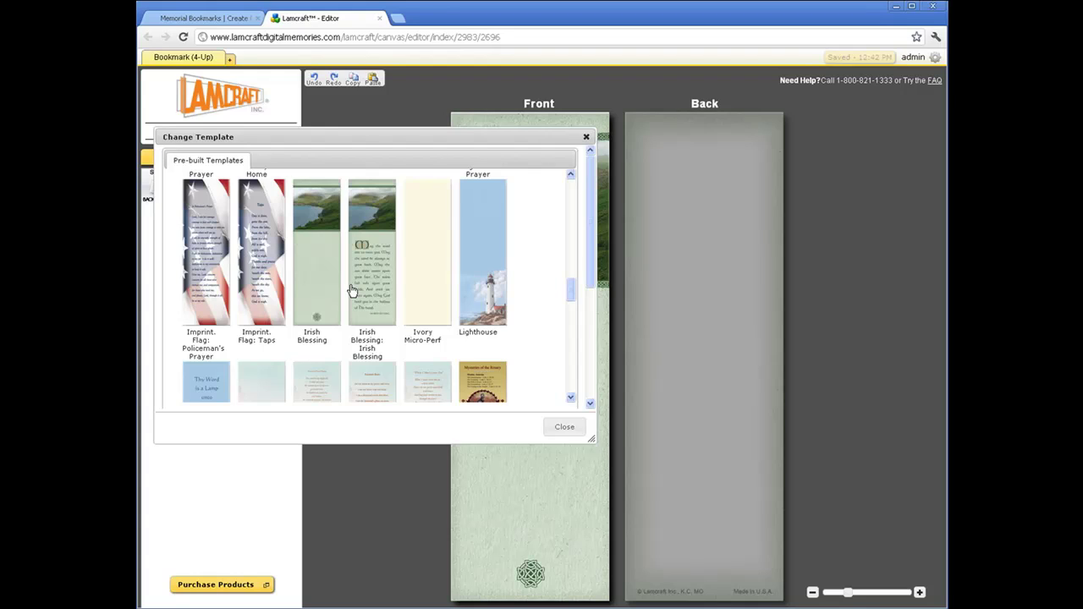
left_click(562, 428)
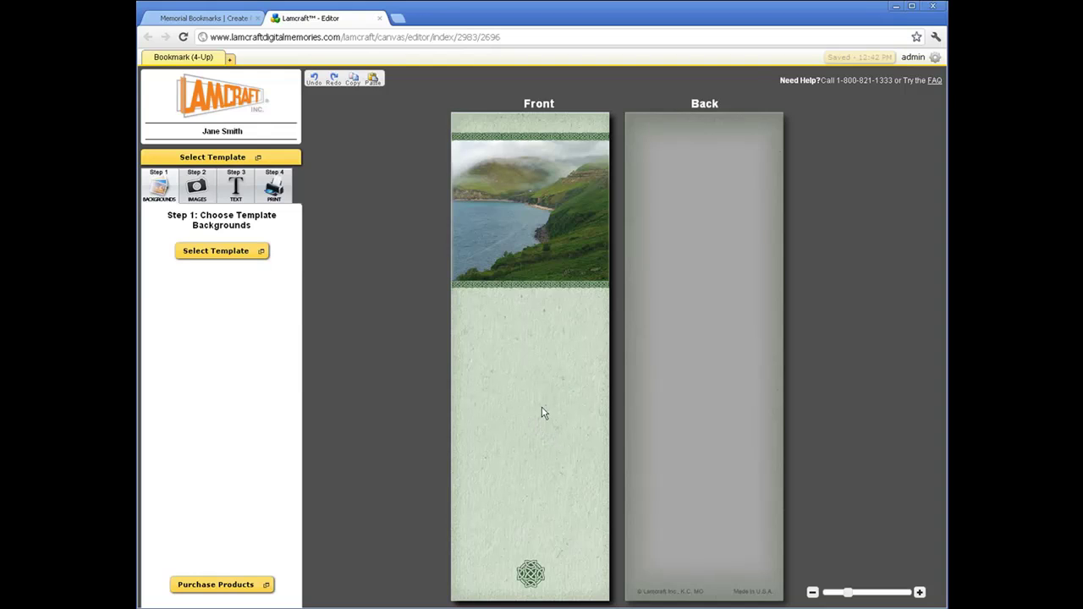
left_click(696, 365)
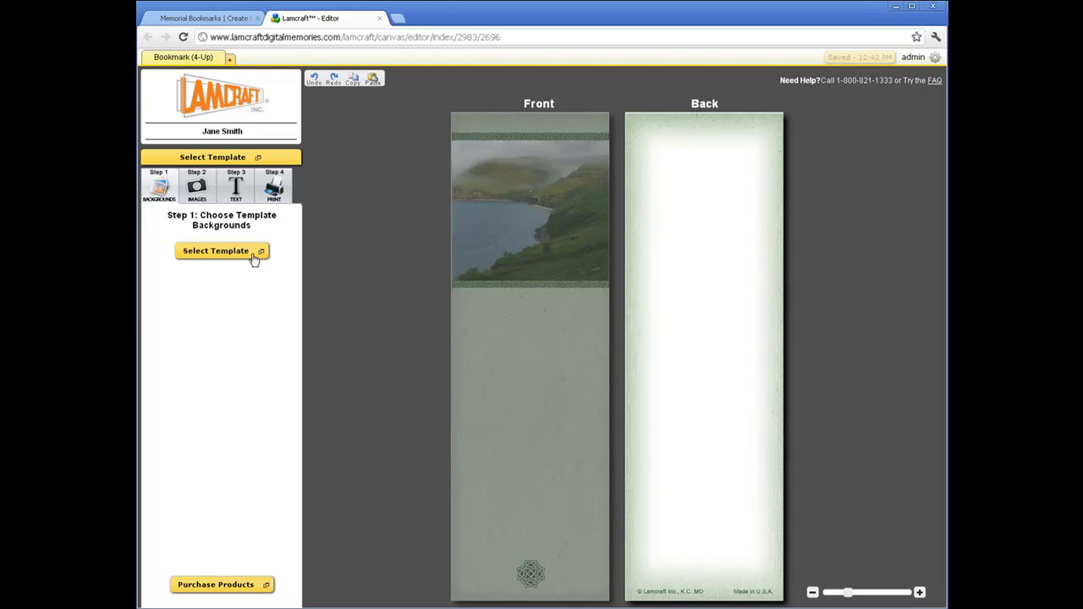
Step: Apply the plain Rose-Rose pre-built template to the bookmark in place of the current design
left_click(219, 252)
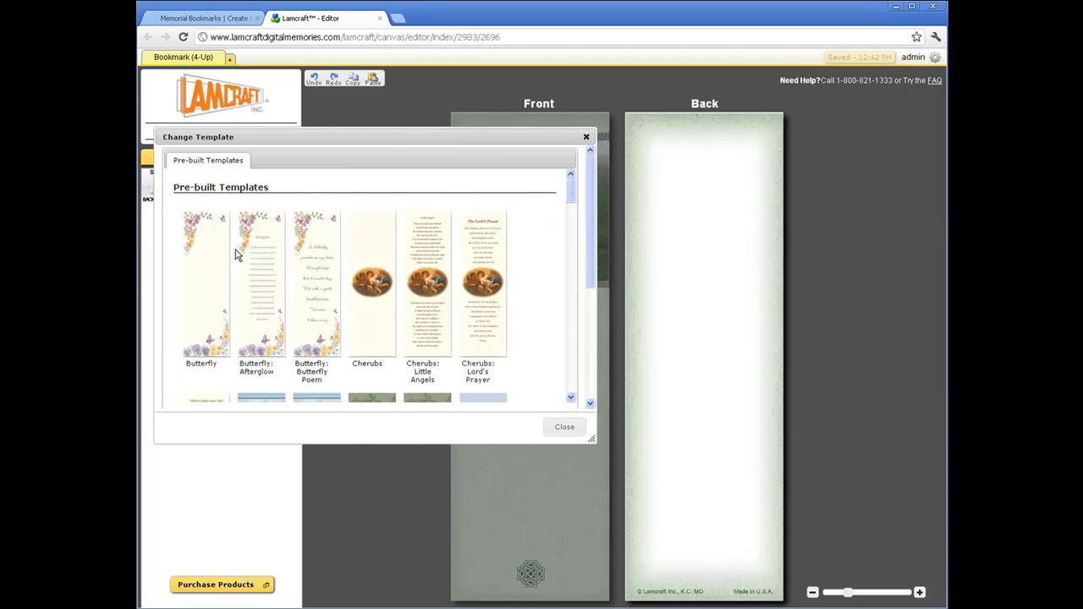
scroll(236, 255, "down", 10)
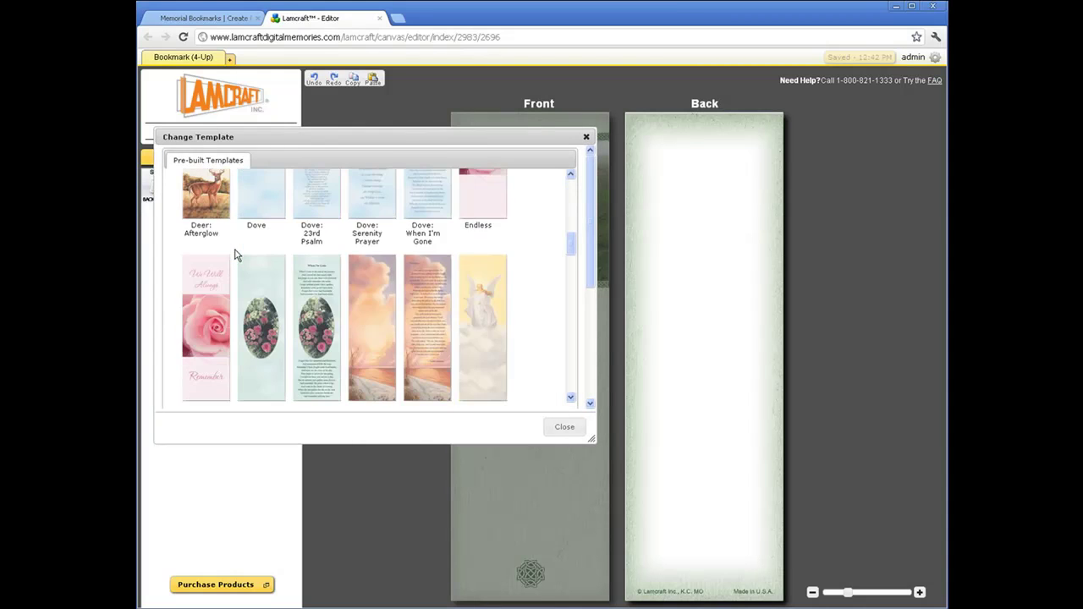
scroll(236, 255, "down", 10)
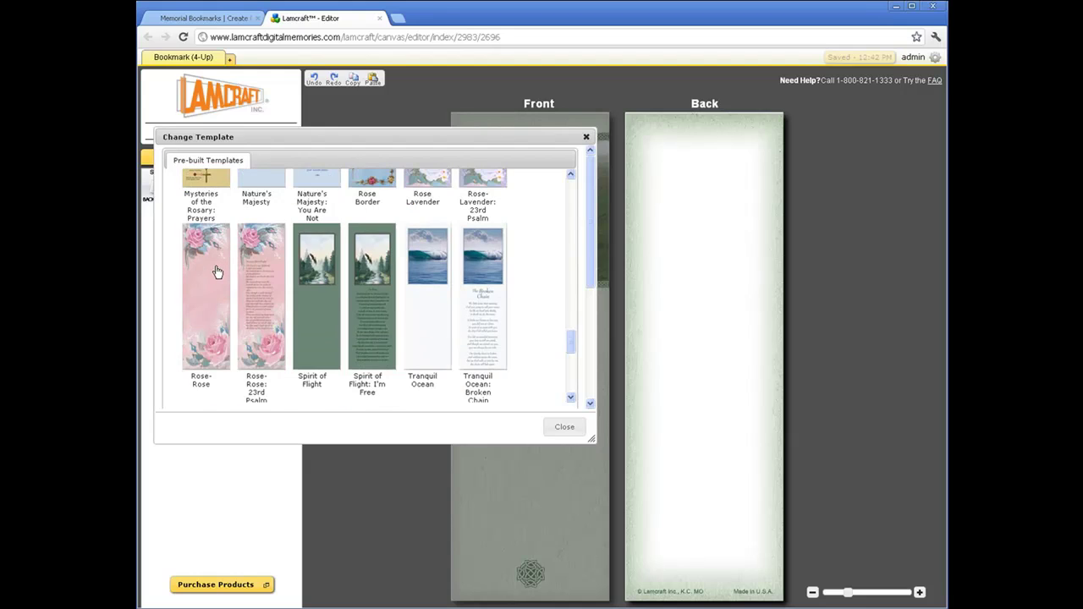
left_click(217, 272)
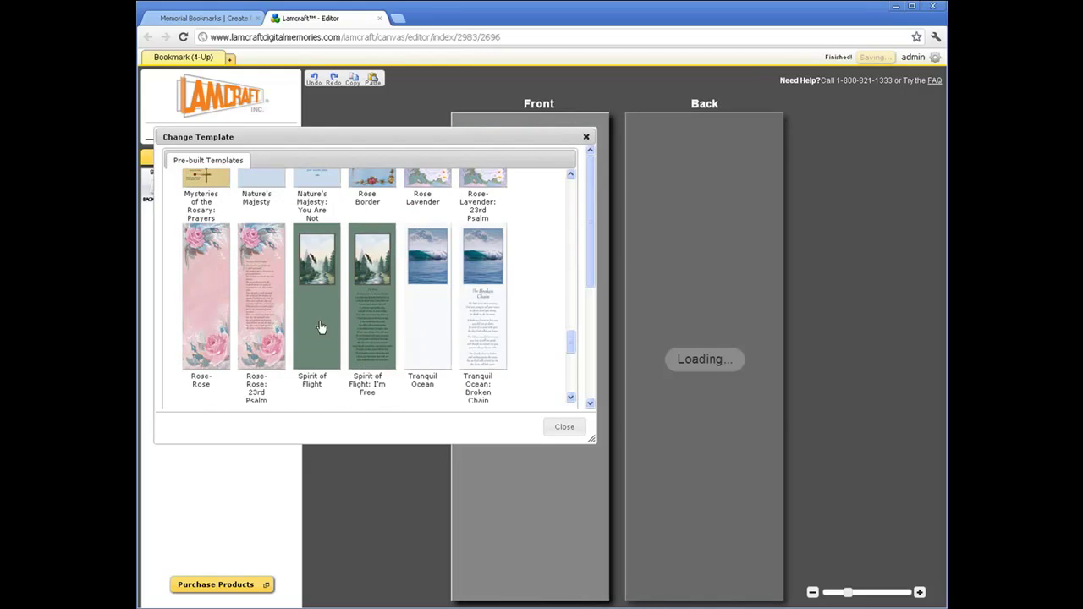
left_click(552, 429)
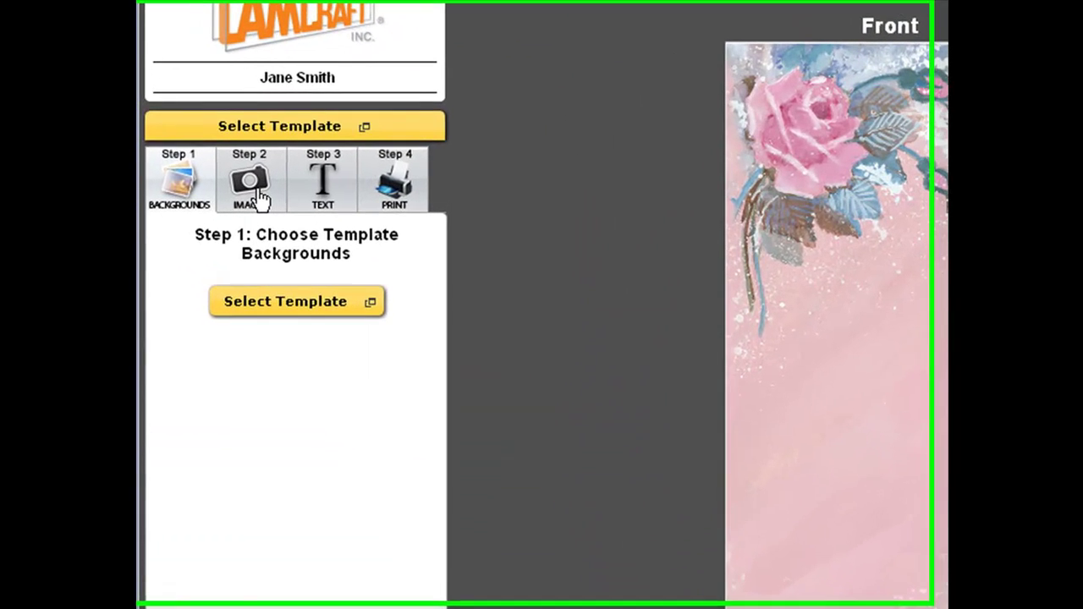
Step: Upload the golf photo stored on the Desktop as an image for the bookmark
left_click(263, 197)
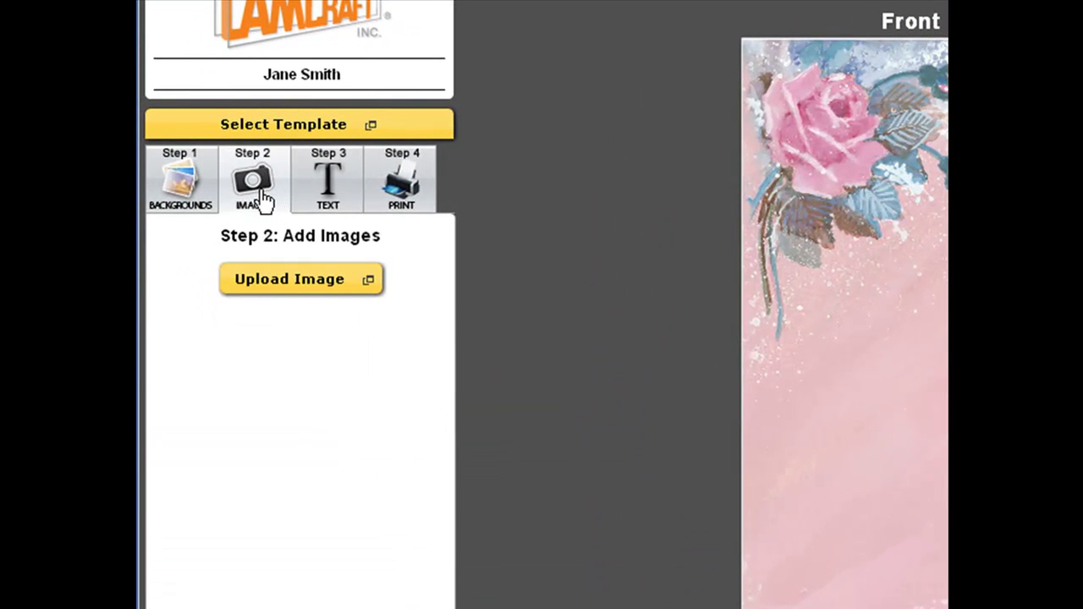
left_click(272, 285)
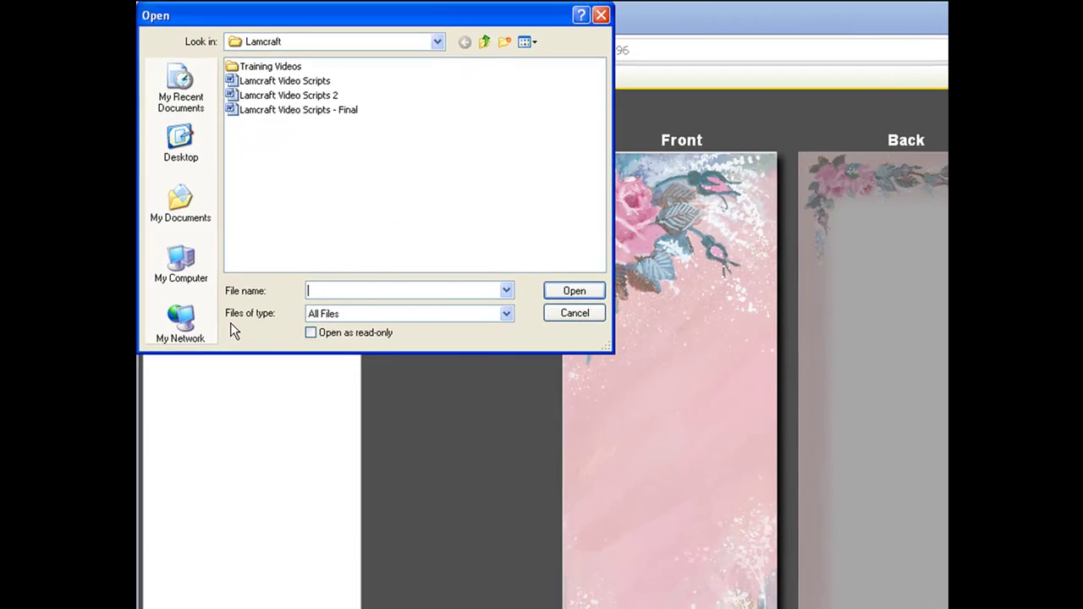
left_click(179, 138)
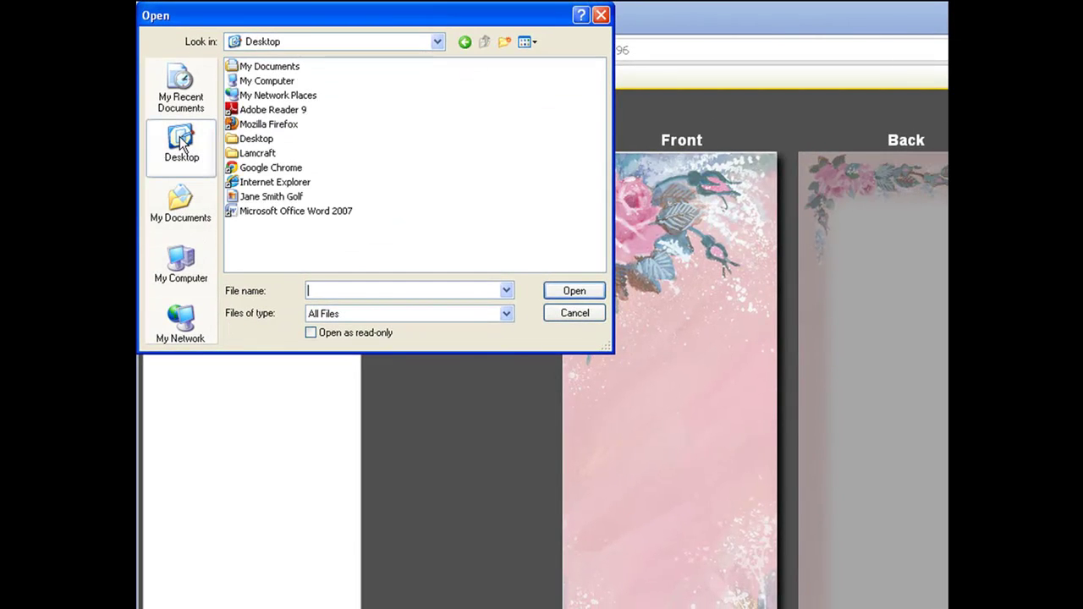
left_click(248, 200)
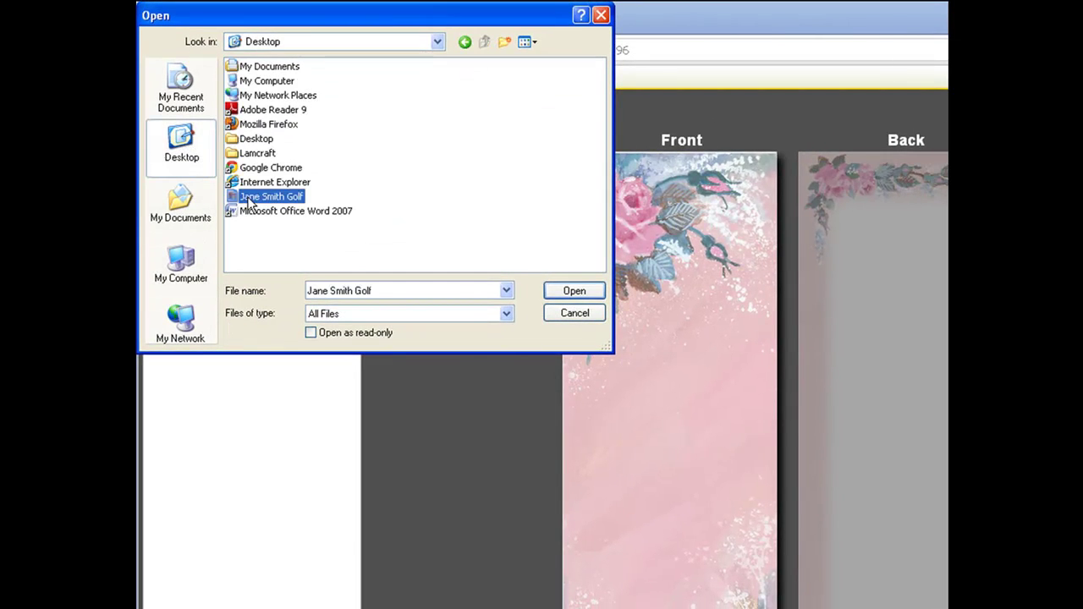
left_click(575, 291)
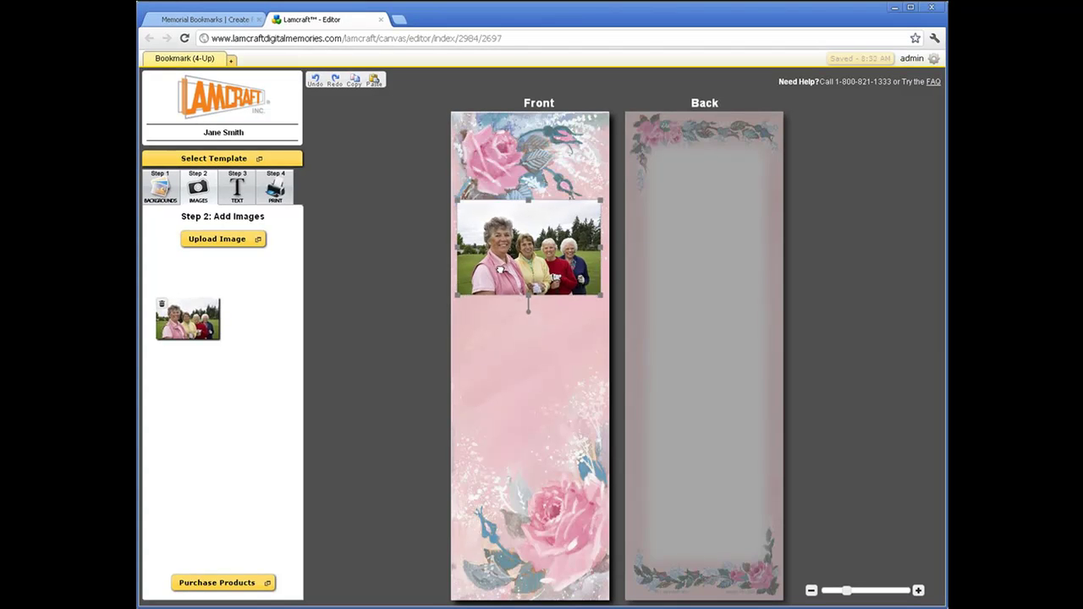
Step: Enlarge the golf photo on the bookmark's front and reposition it so the woman in pink is near the centre
left_click_drag(501, 258, 556, 351)
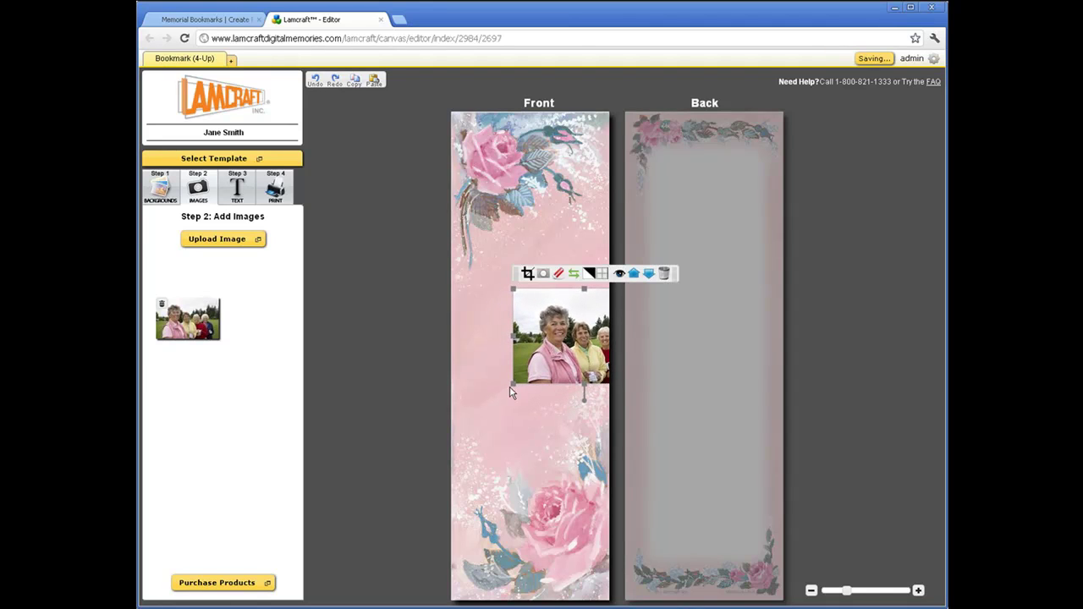
left_click_drag(510, 391, 407, 576)
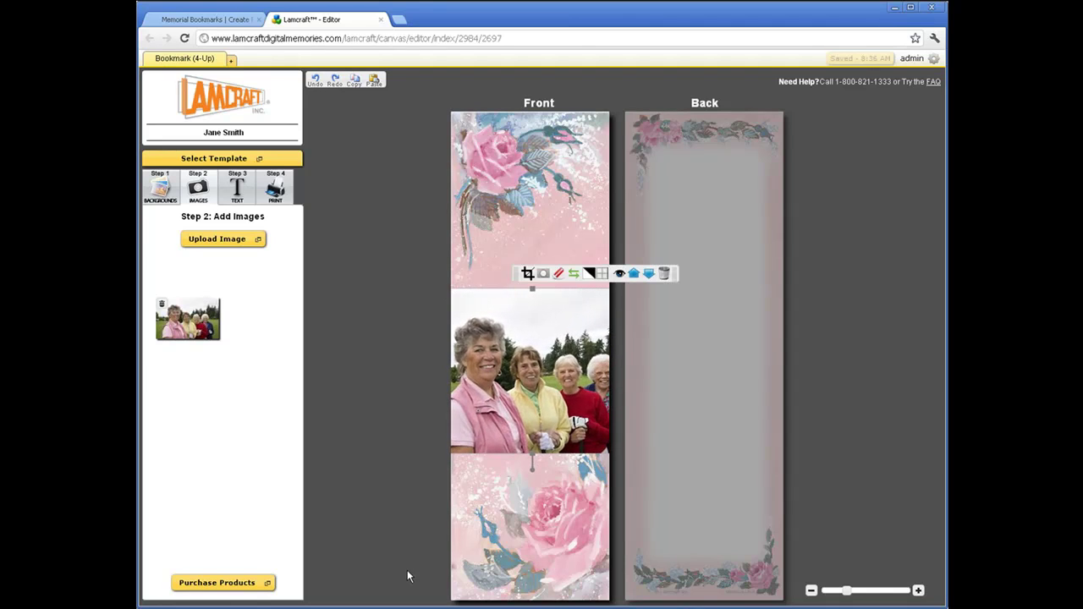
left_click_drag(495, 429, 547, 409)
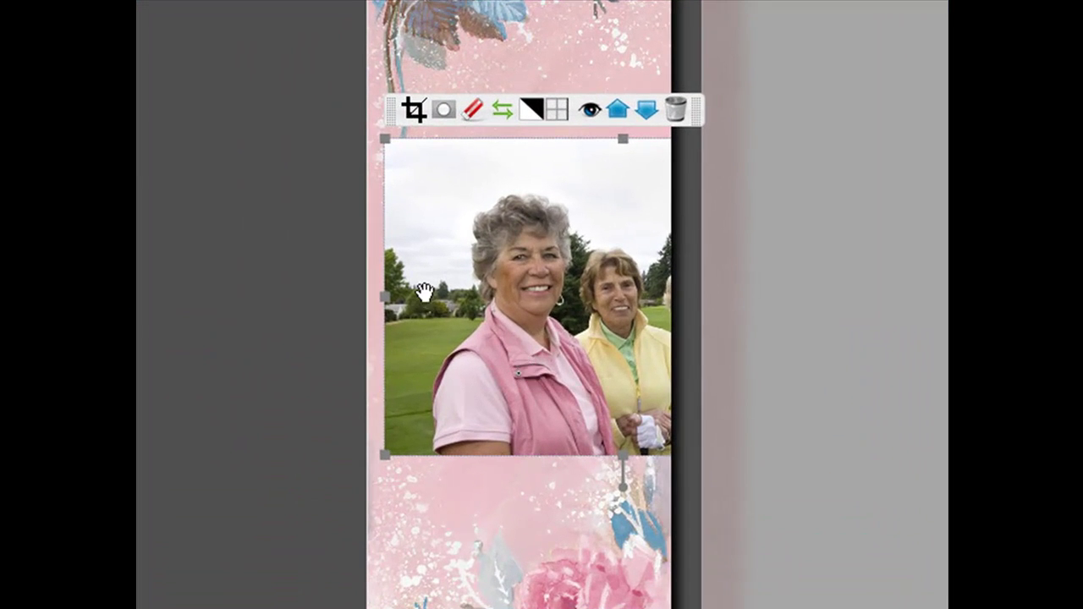
Step: Crop the photo's sides at full height around the woman in pink, cutting through the woman beside her
left_click(413, 113)
left_click_drag(515, 254, 481, 195)
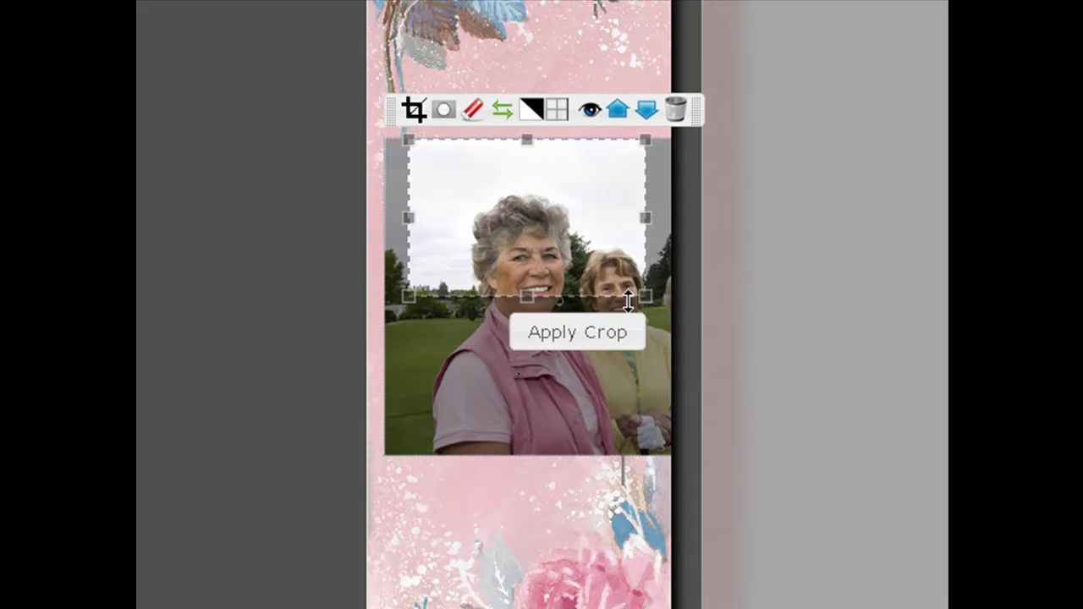
left_click_drag(640, 297, 639, 456)
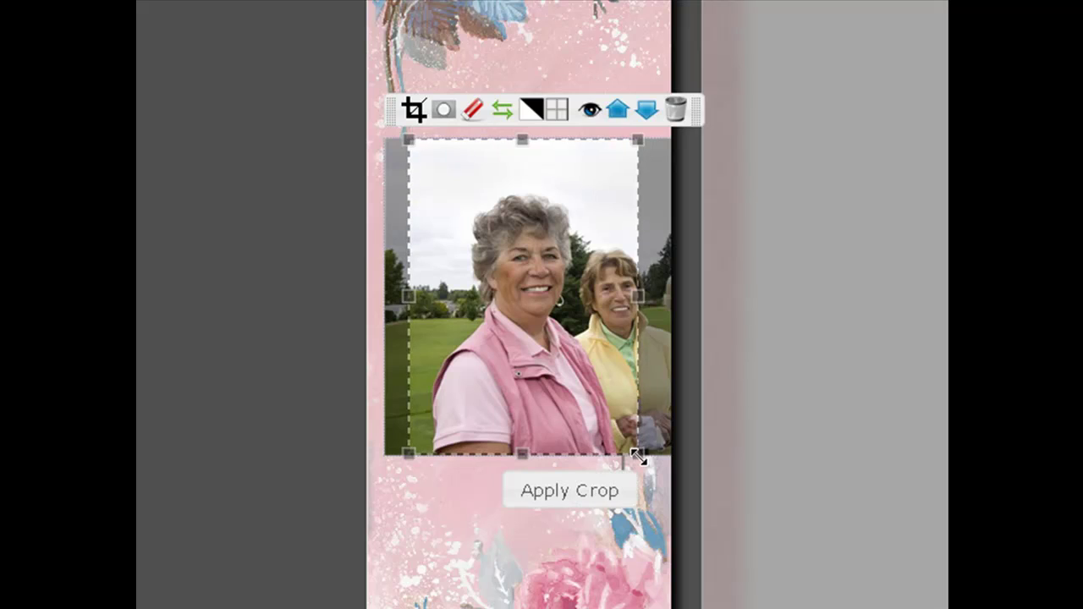
left_click(594, 500)
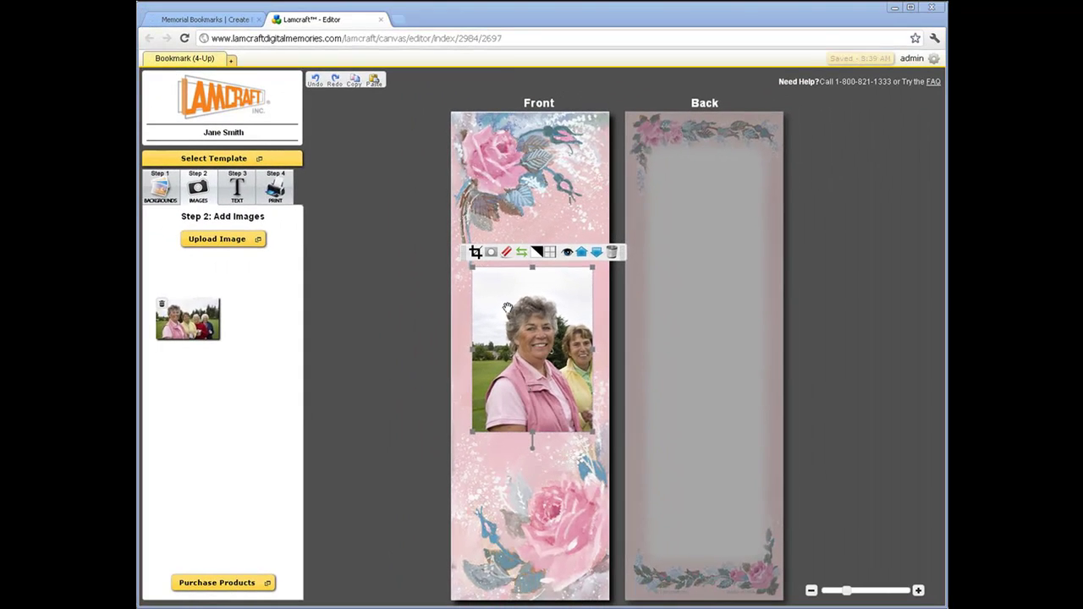
Step: Apply the soft-edged oval mask to the cropped photo, after trying the soft-edged rectangle
left_click(492, 255)
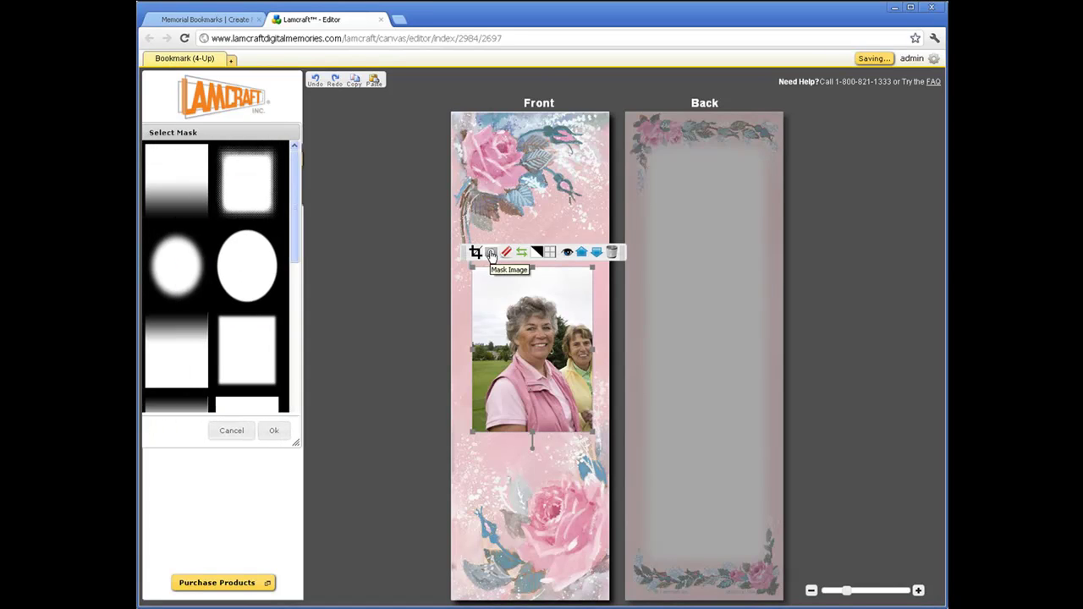
left_click(245, 340)
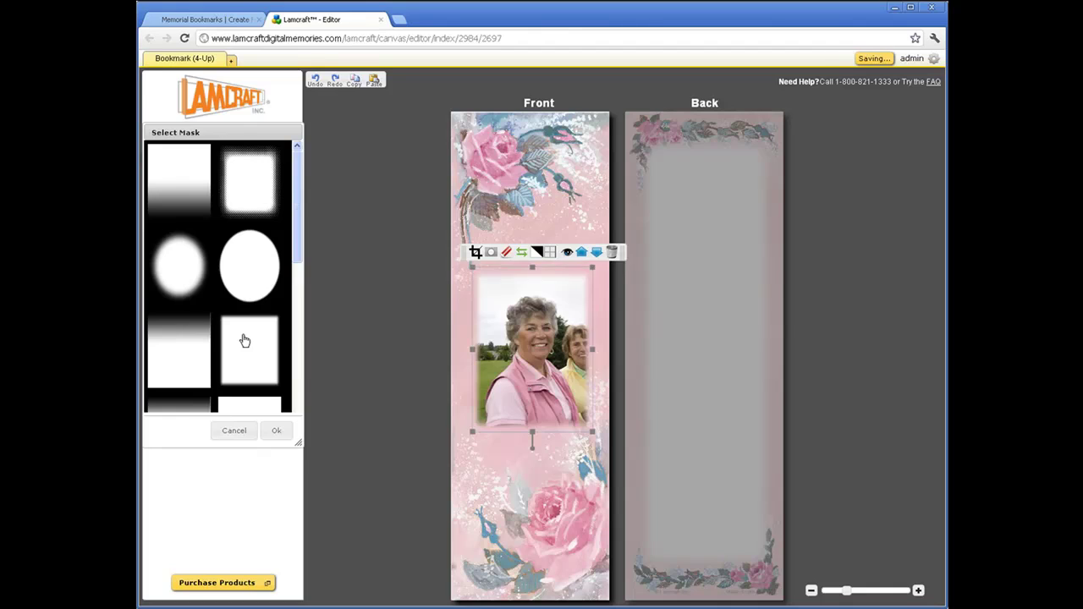
left_click(177, 285)
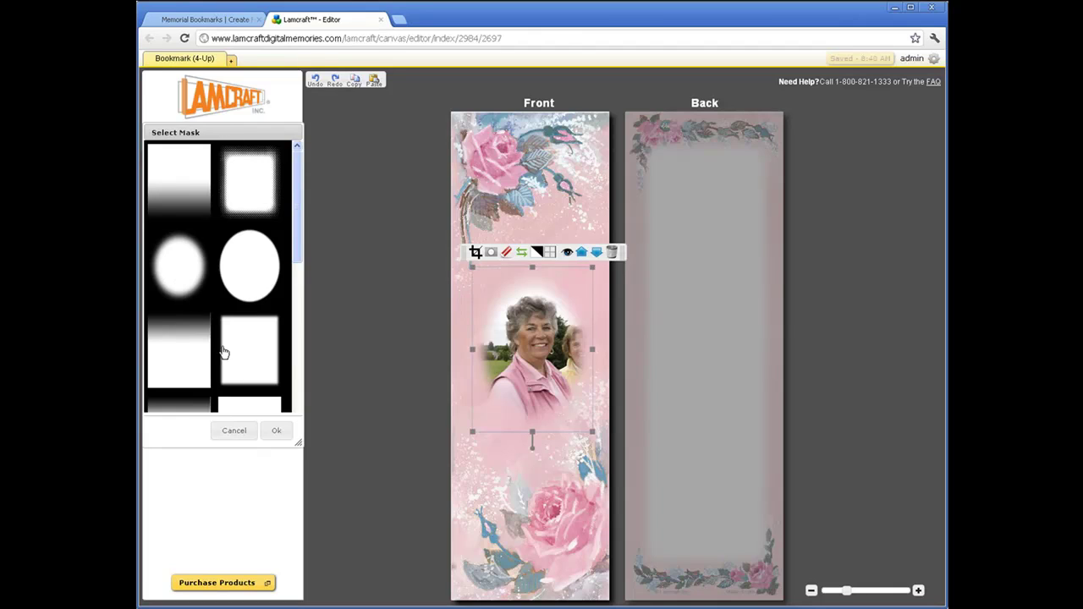
left_click(277, 432)
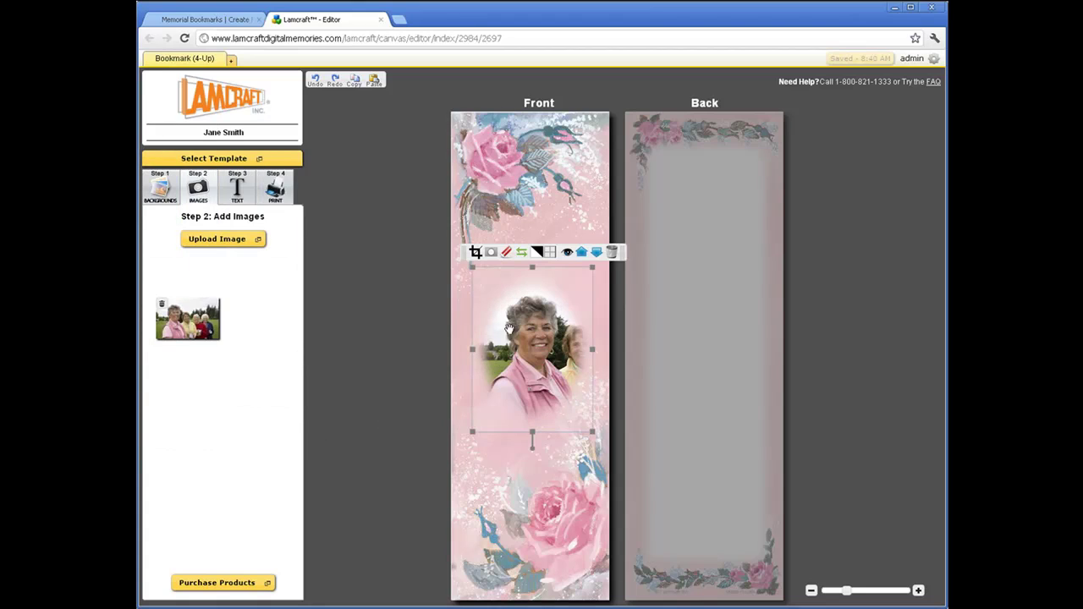
Step: Erase the background and the second woman around the woman in pink with the Eraser at 100% opacity
left_click(505, 255)
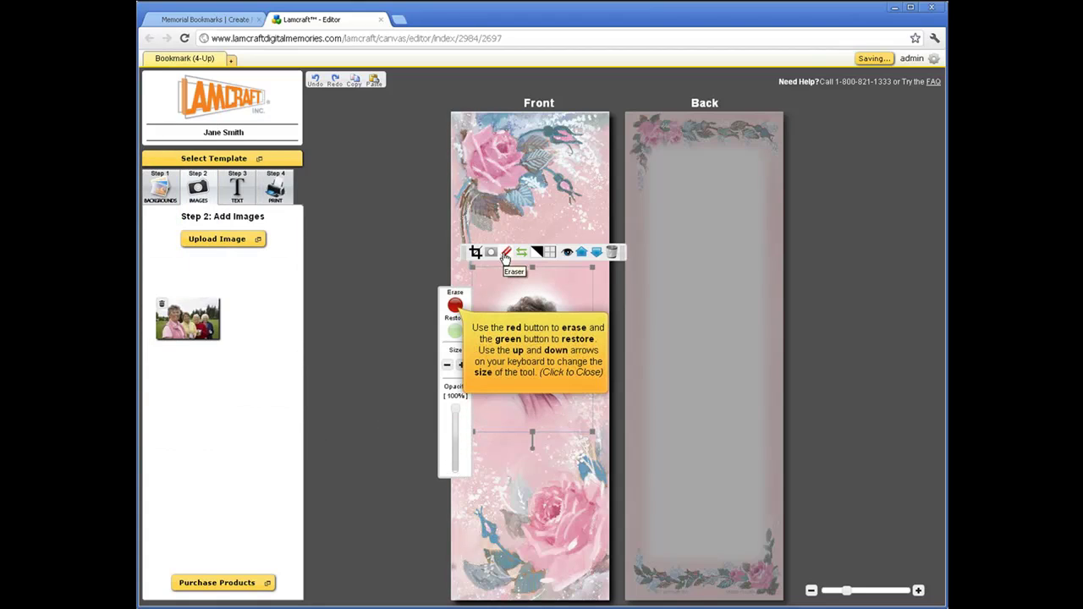
left_click(499, 342)
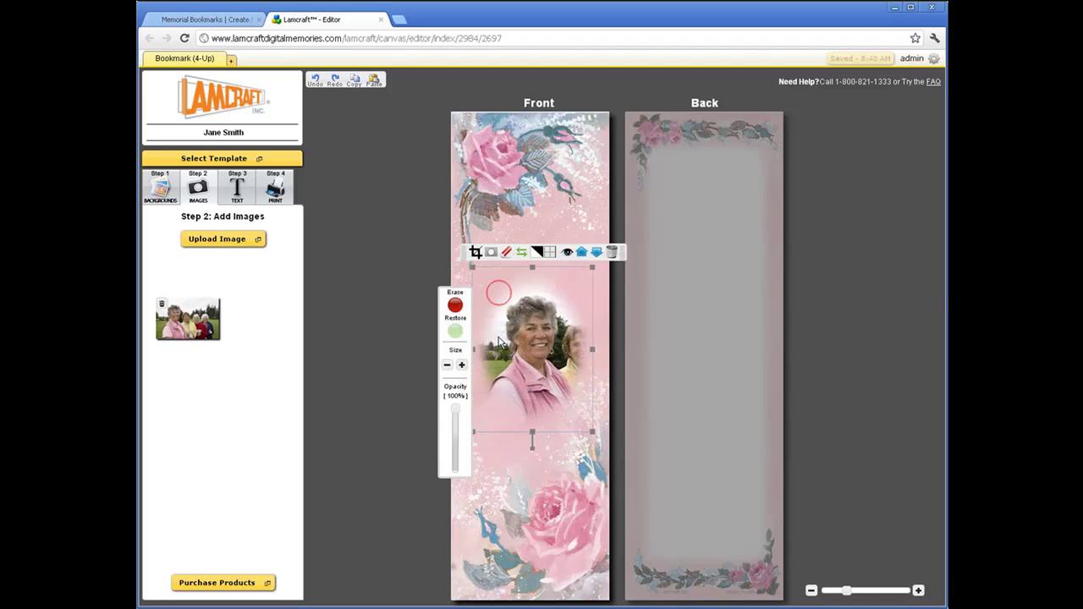
mouse_move(485, 365)
left_mouse_down()
mouse_move(497, 285)
mouse_move(539, 276)
mouse_move(568, 285)
mouse_move(573, 300)
mouse_move(576, 379)
mouse_move(561, 366)
left_mouse_up()
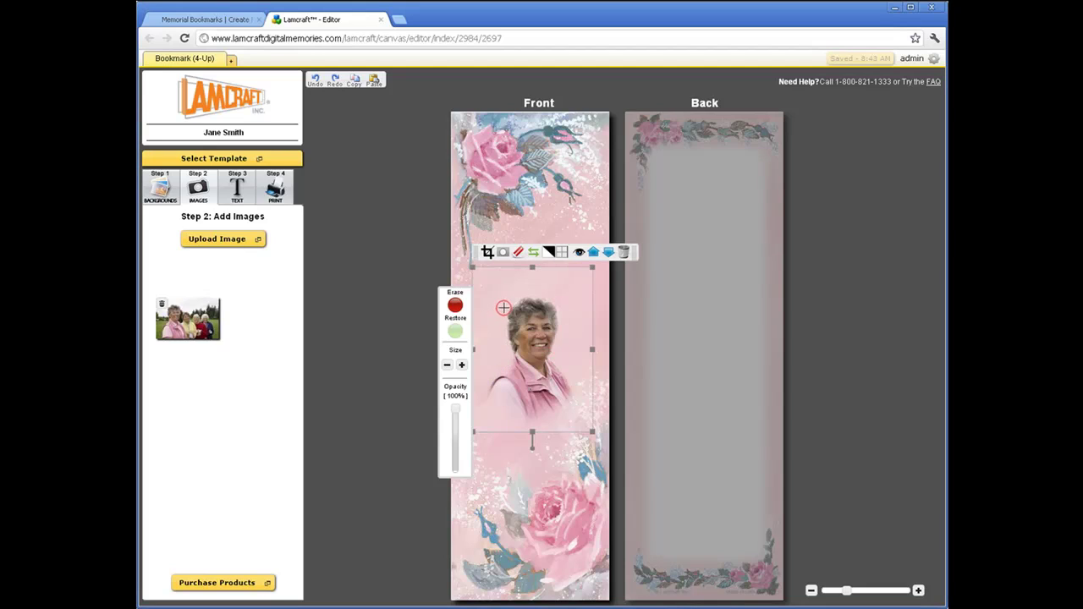
Step: Erase a small patch of the woman's hair and paint it back with the Restore brush
left_click_drag(516, 316, 529, 326)
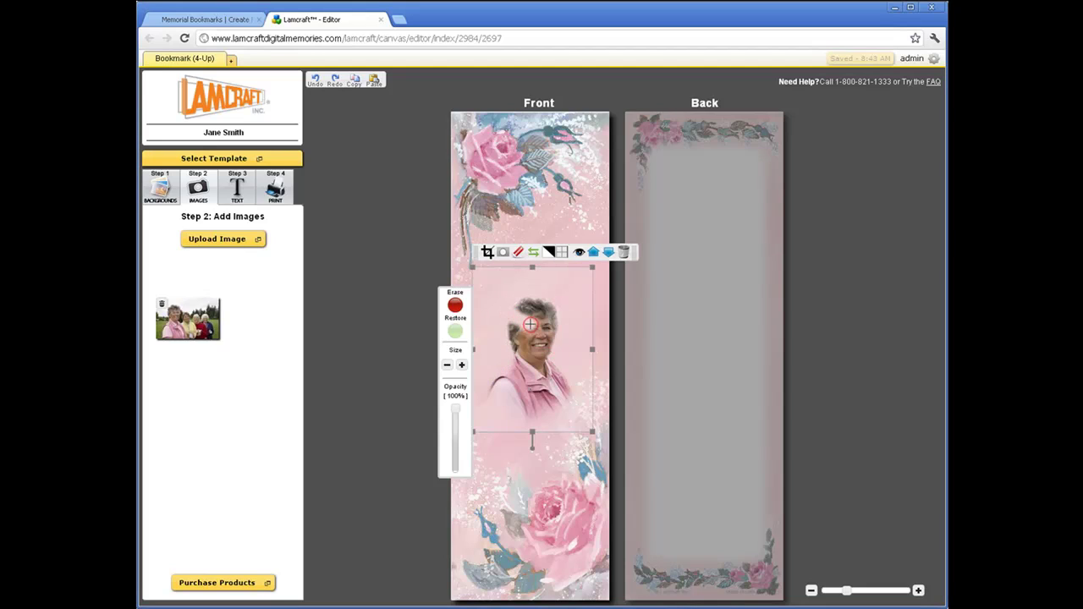
left_click(455, 331)
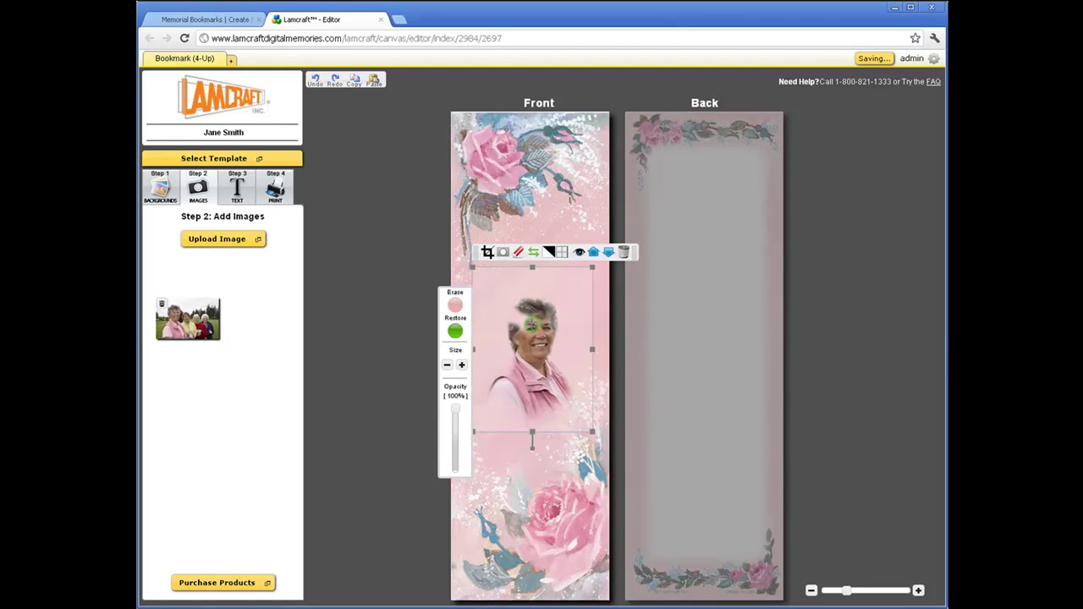
left_click_drag(528, 320, 516, 319)
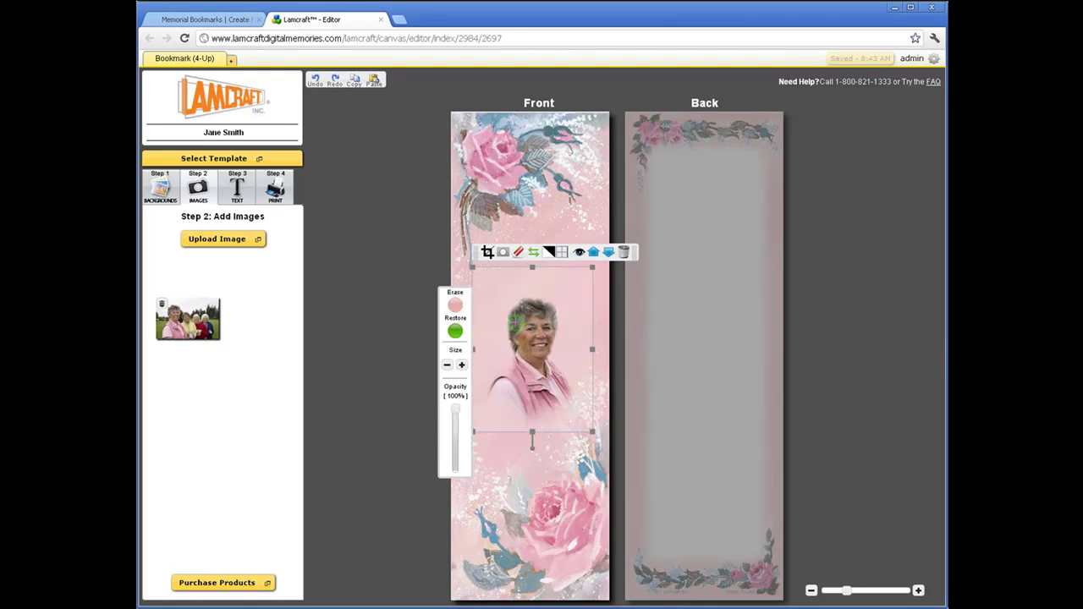
Step: Soften the photo's lower-left edge by the woman's sleeve using a larger Eraser at 10% opacity
left_click(455, 304)
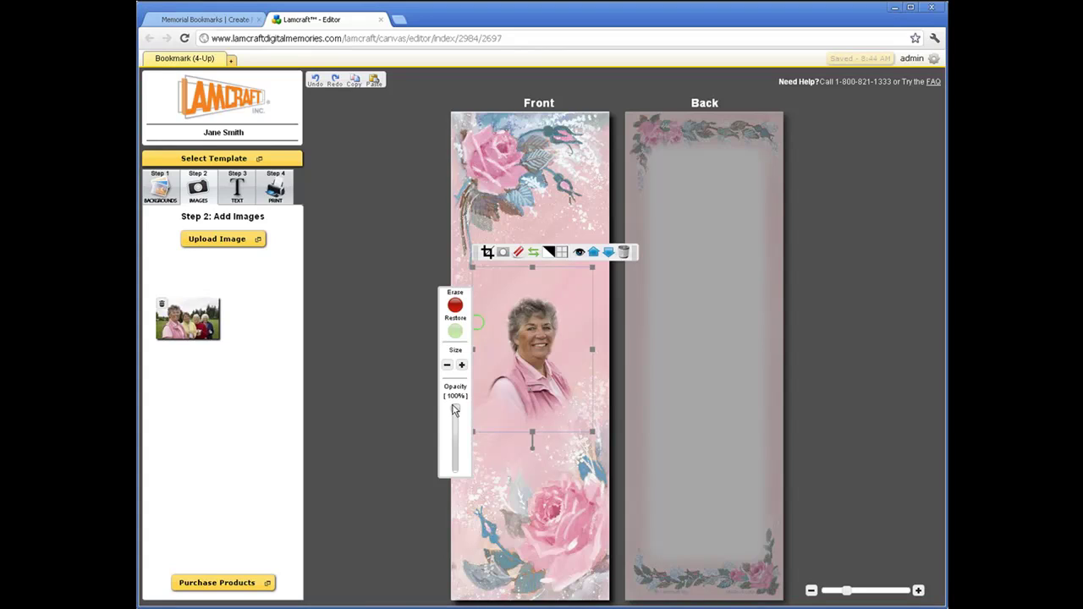
left_click_drag(455, 410, 455, 491)
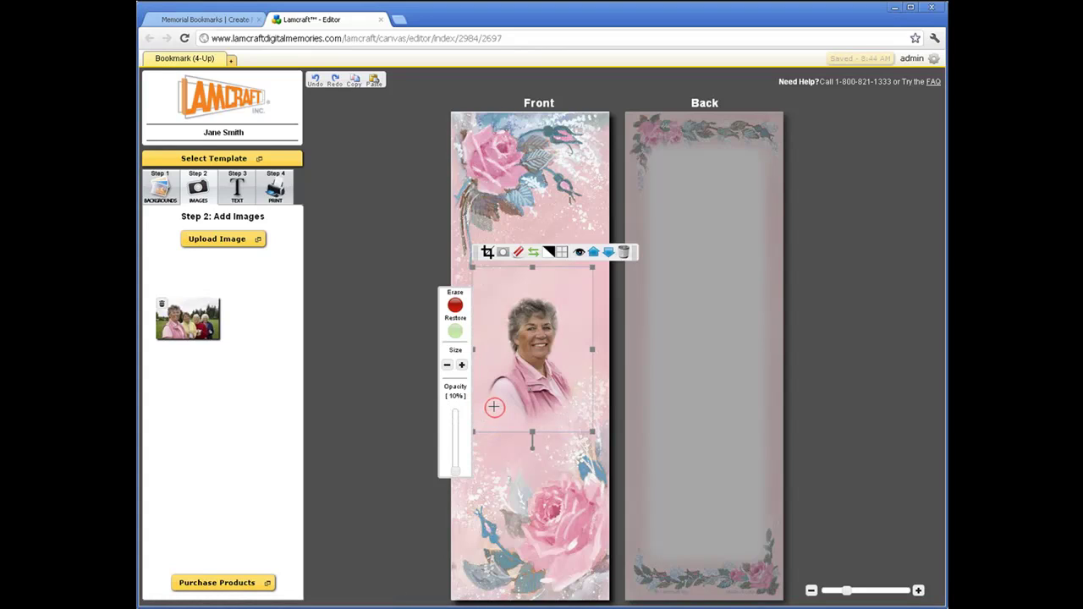
scroll(494, 407, "up", 5)
mouse_move(493, 400)
left_mouse_down()
mouse_move(500, 411)
mouse_move(550, 410)
mouse_move(484, 403)
left_mouse_up()
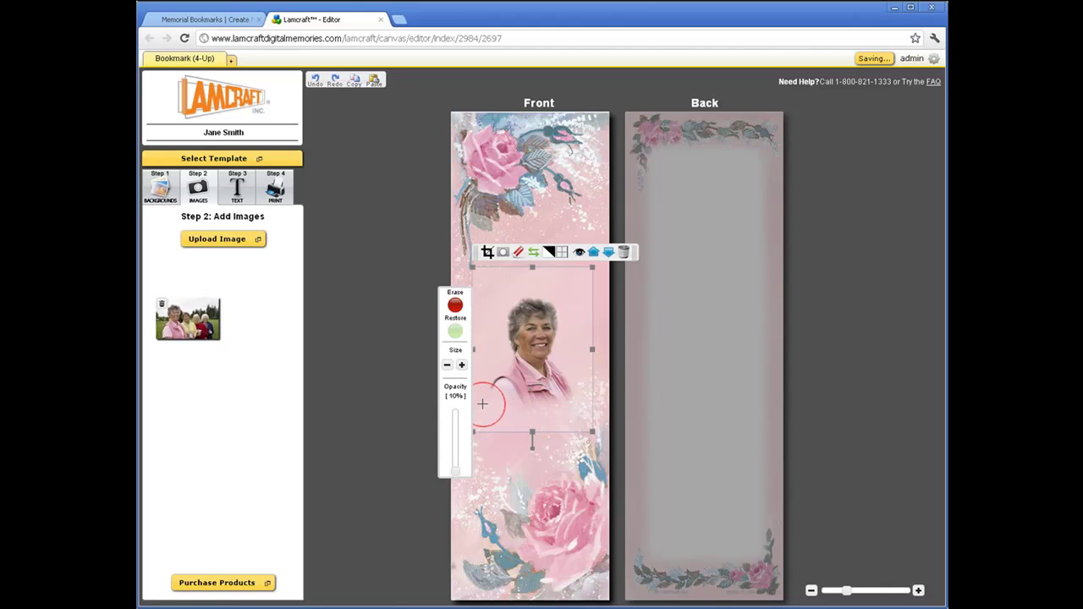
left_click(488, 449)
Step: Move the cut-out portrait up and to the left on the bookmark's front
left_click(549, 385)
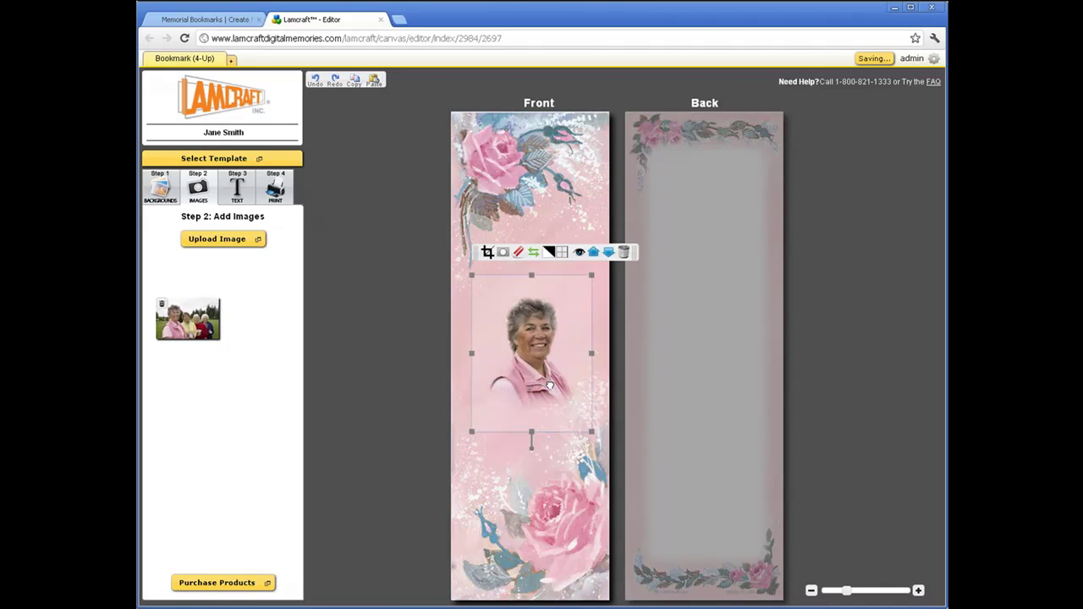
left_click_drag(549, 386, 527, 362)
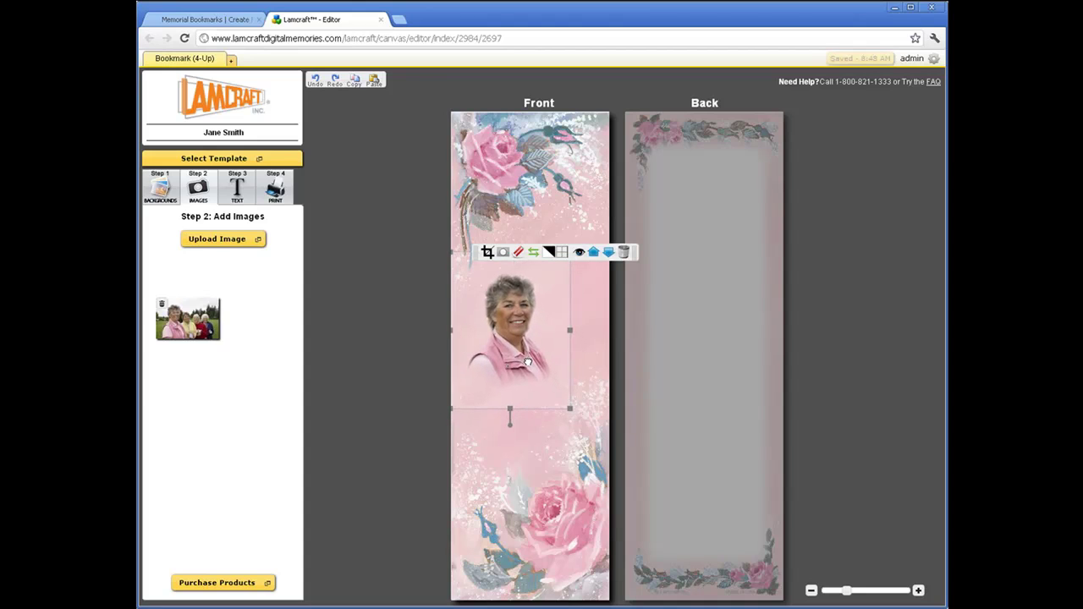
Step: Enlarge the portrait to the full width of the bookmark's front and view its box and border properties
left_click_drag(570, 409, 610, 477)
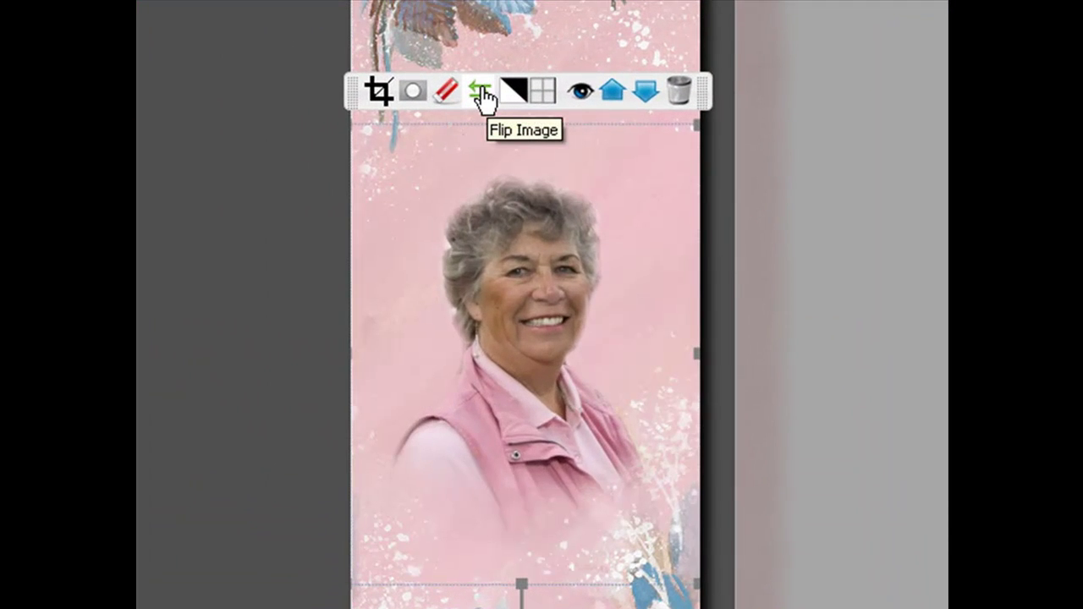
left_click(540, 95)
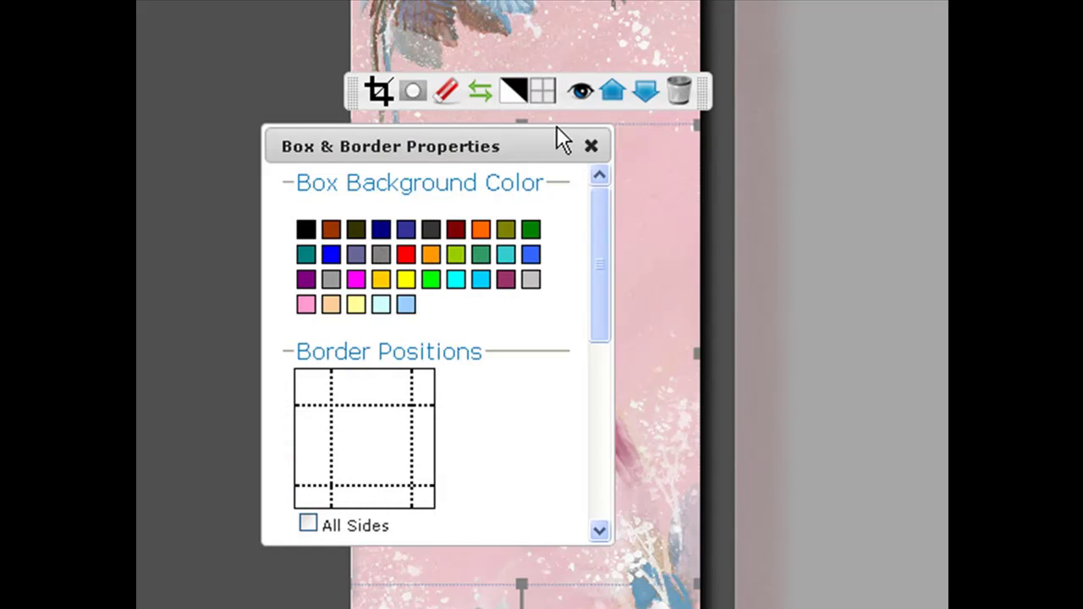
left_click(589, 148)
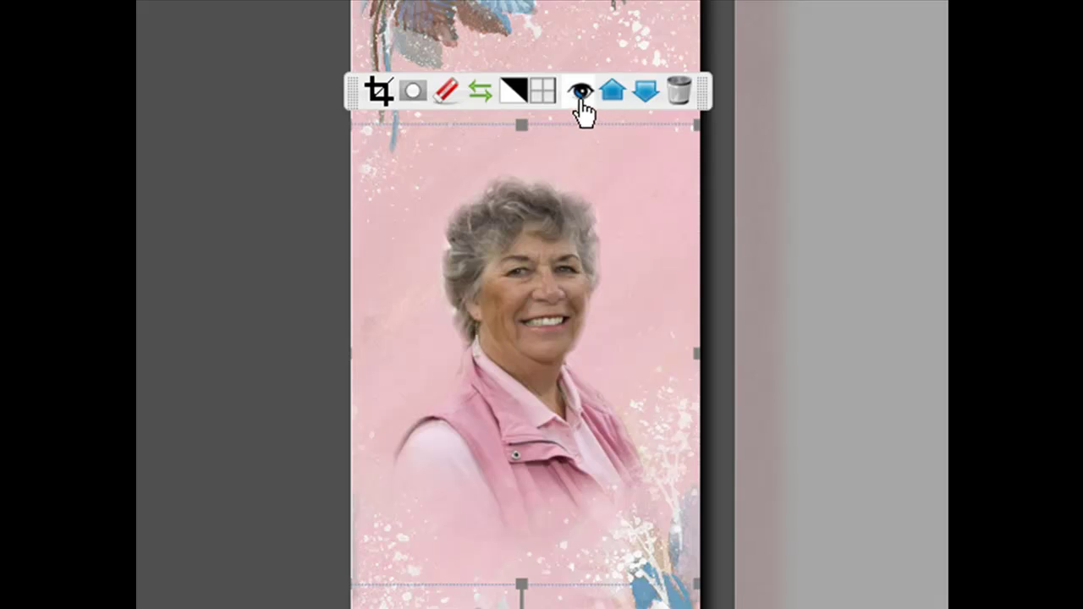
left_click(581, 94)
mouse_move(579, 73)
left_mouse_down()
mouse_move(569, 151)
mouse_move(582, 71)
left_mouse_up()
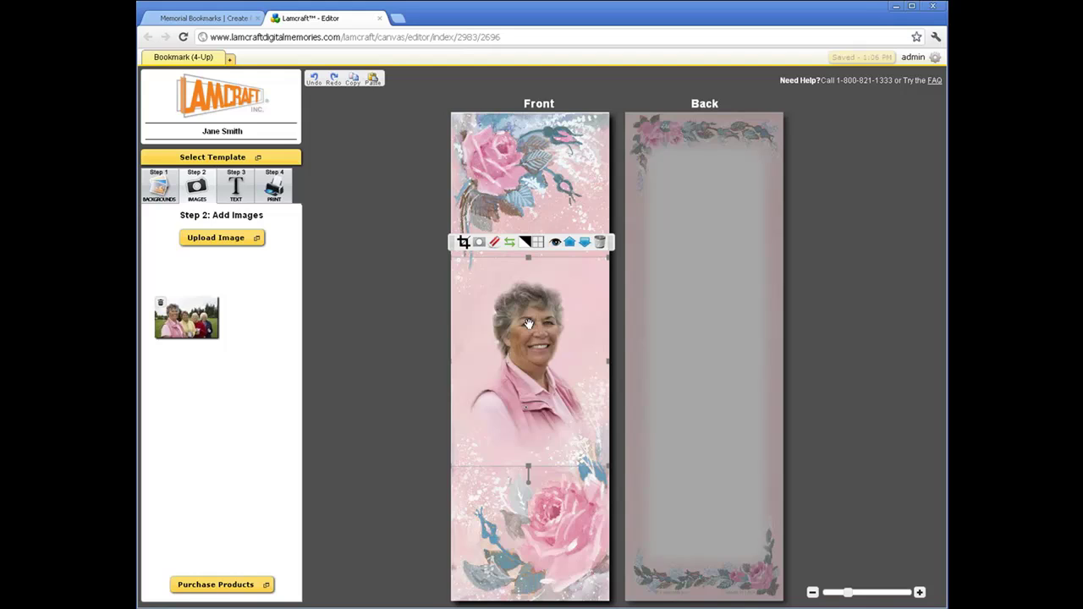
Step: Copy the portrait onto the bookmark's back and move it up just below the upper floral border
left_click(350, 81)
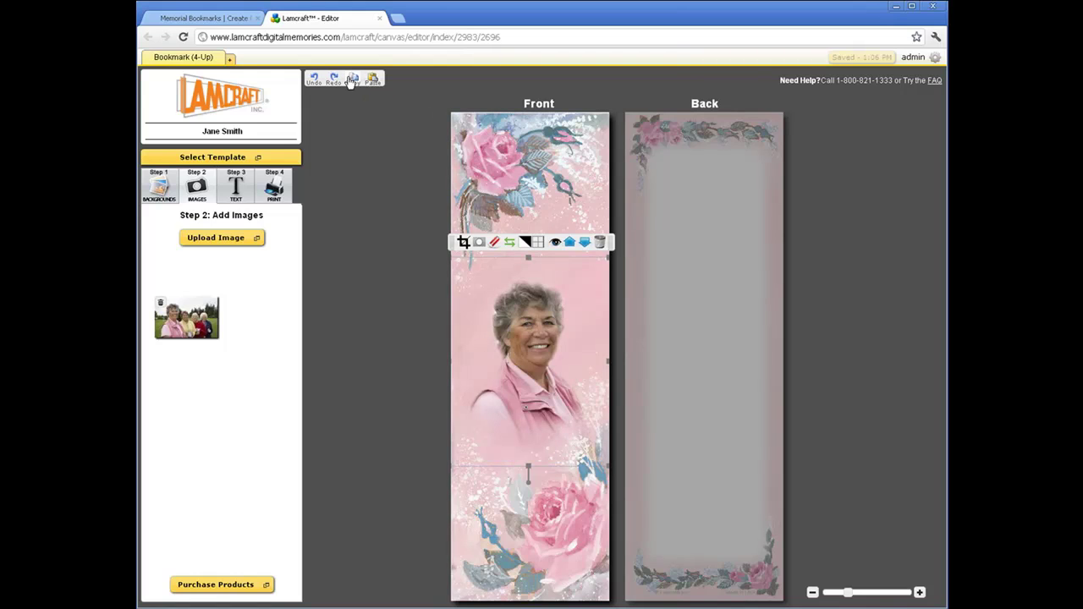
left_click(700, 306)
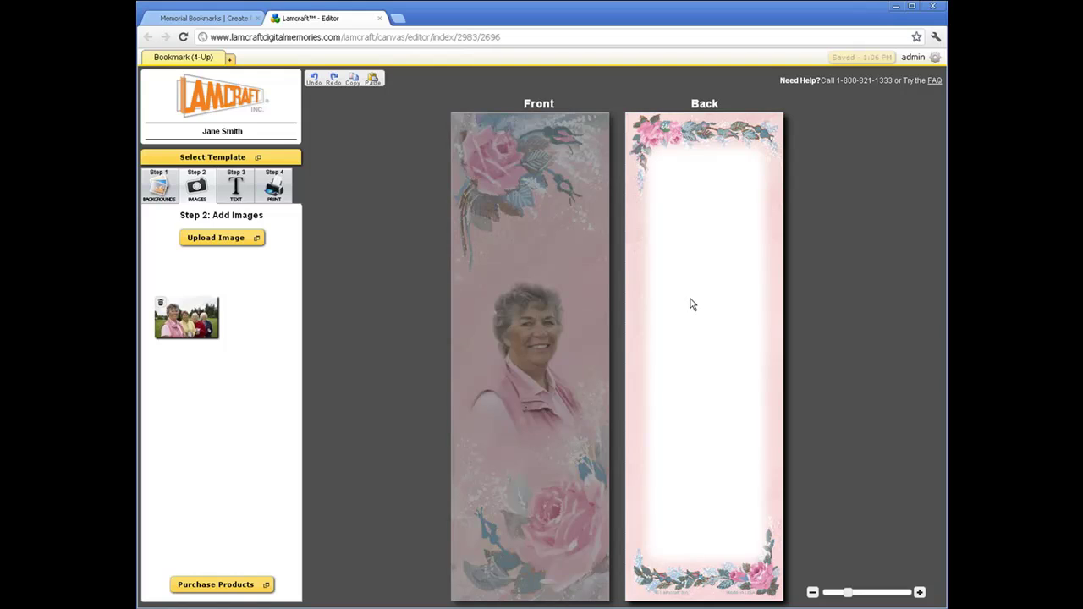
left_click(374, 80)
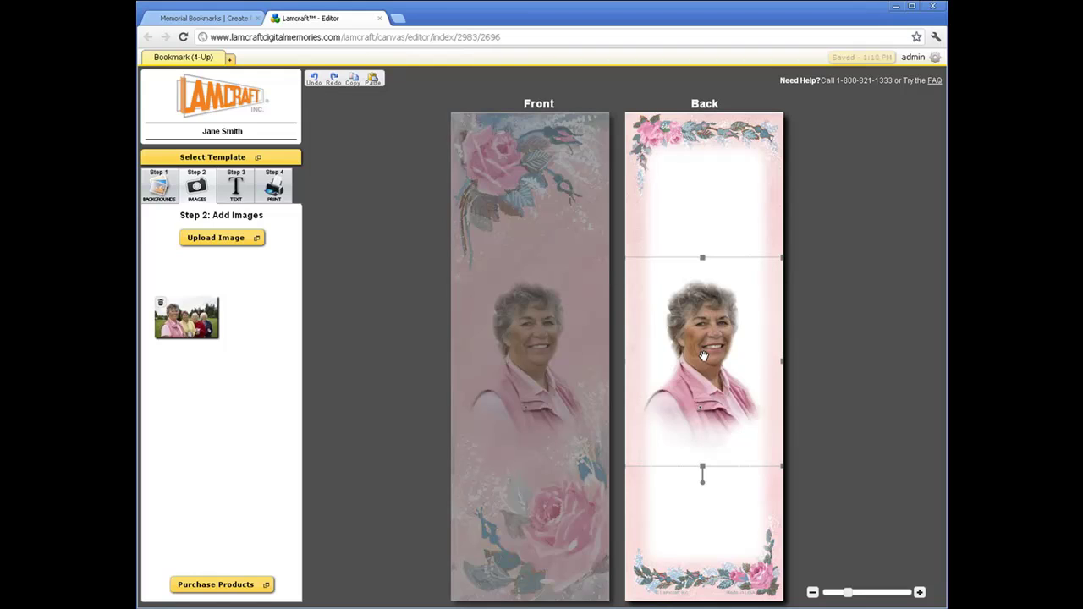
left_click_drag(704, 356, 703, 191)
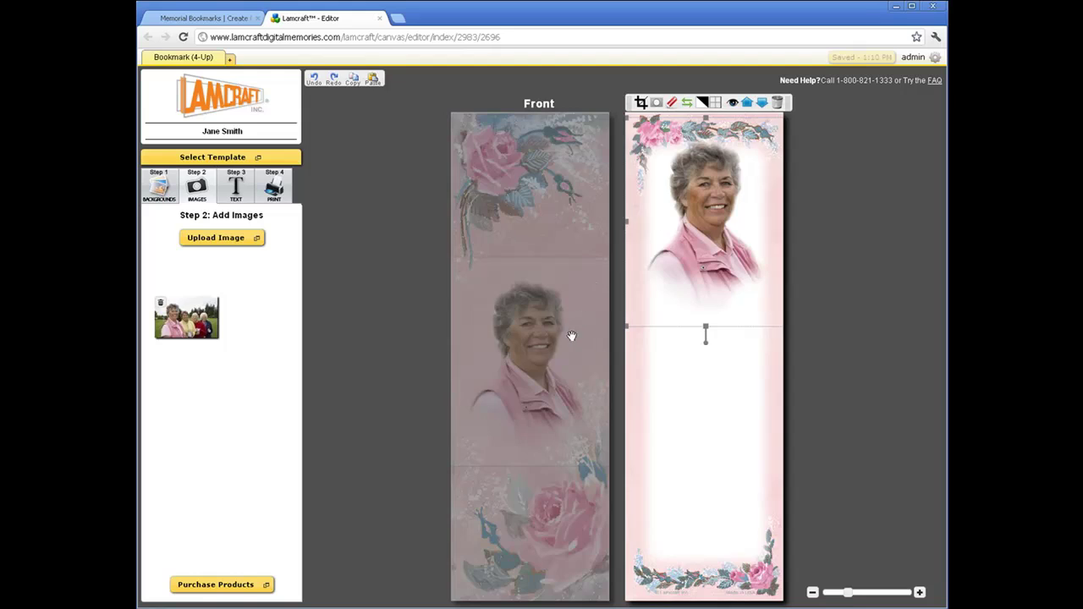
Step: Delete the original portrait from the bookmark's front
left_click(544, 345)
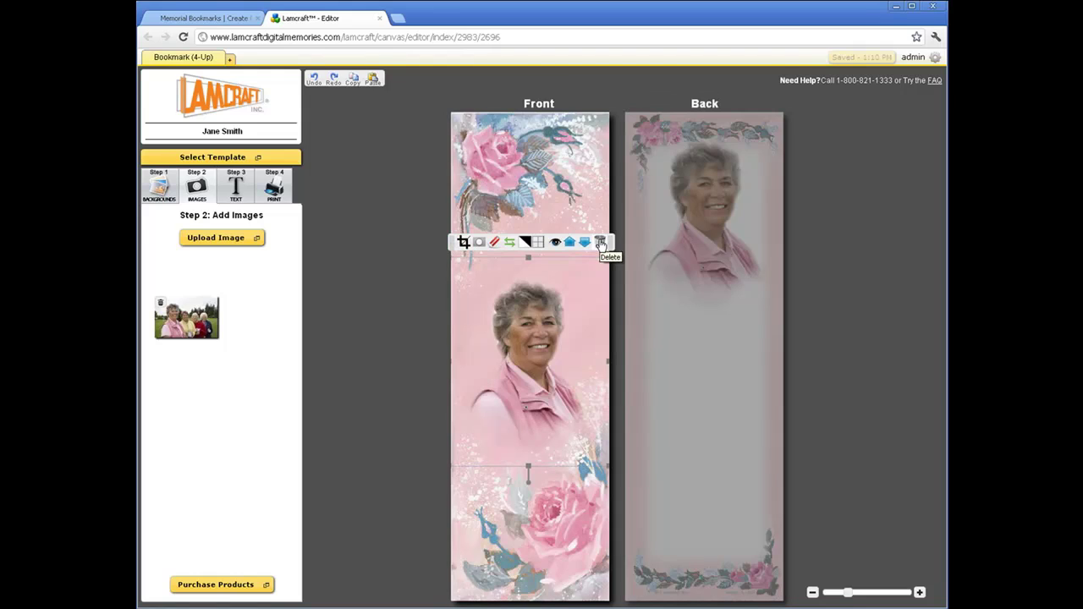
left_click(601, 243)
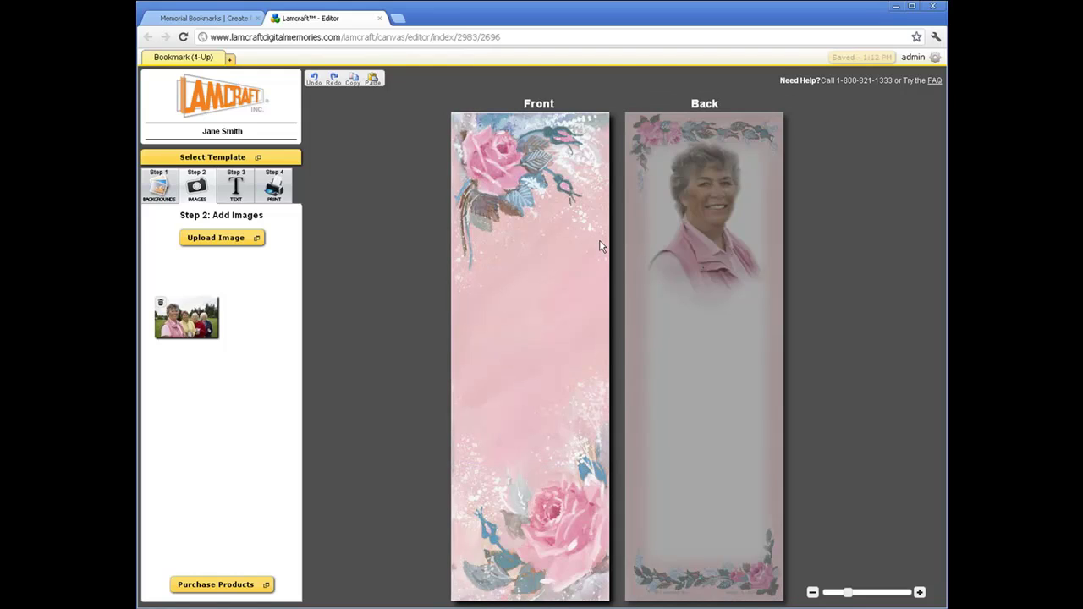
left_click(694, 210)
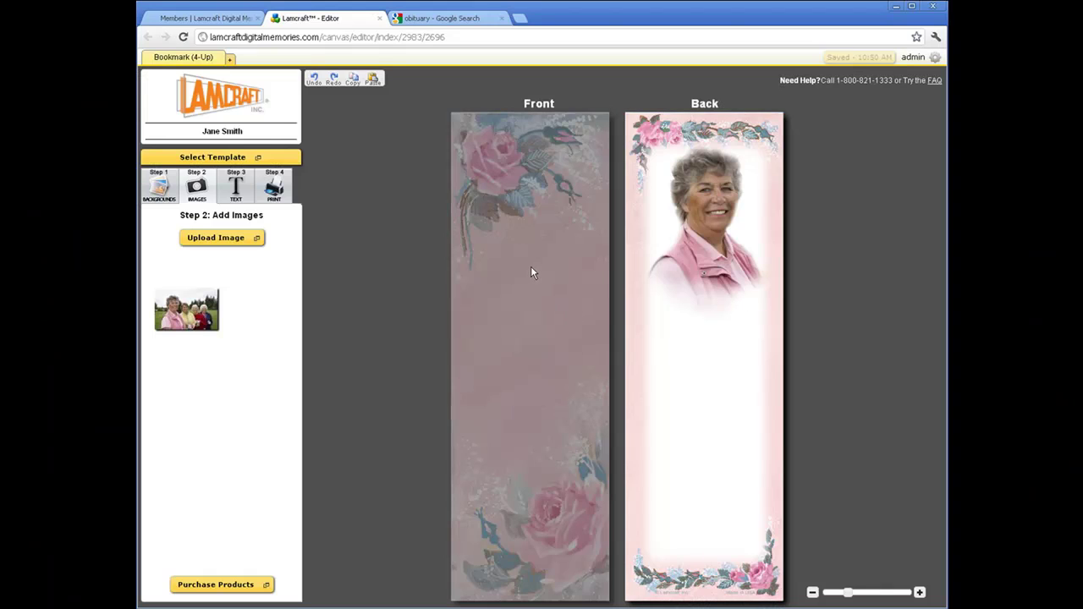
Step: Insert the pre-built text "Beyond Life's Gateway" on the bookmark's front and place it between the two roses
left_click(531, 267)
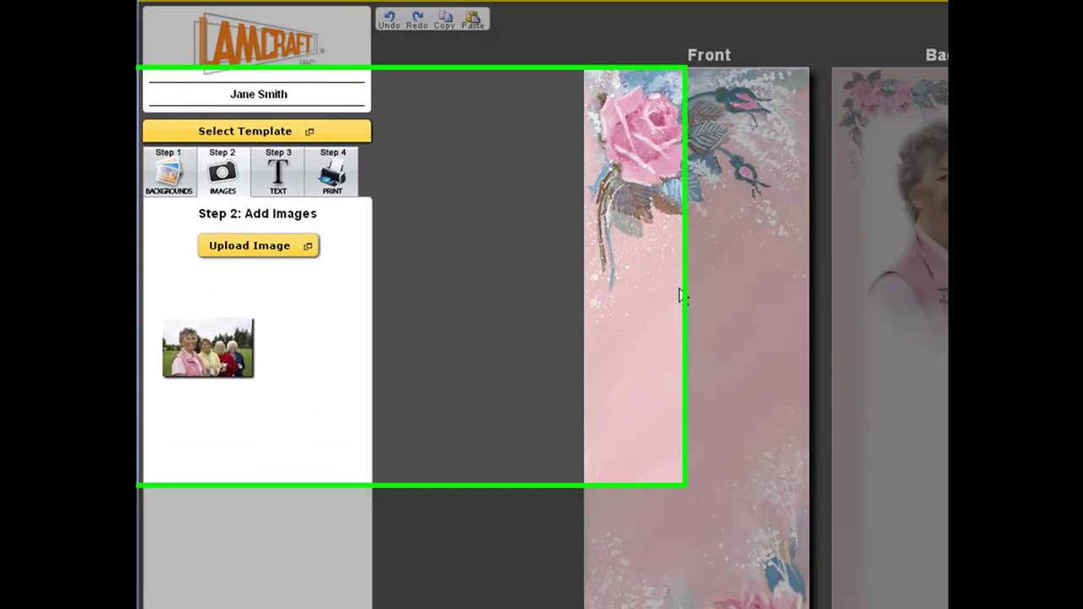
left_click(267, 188)
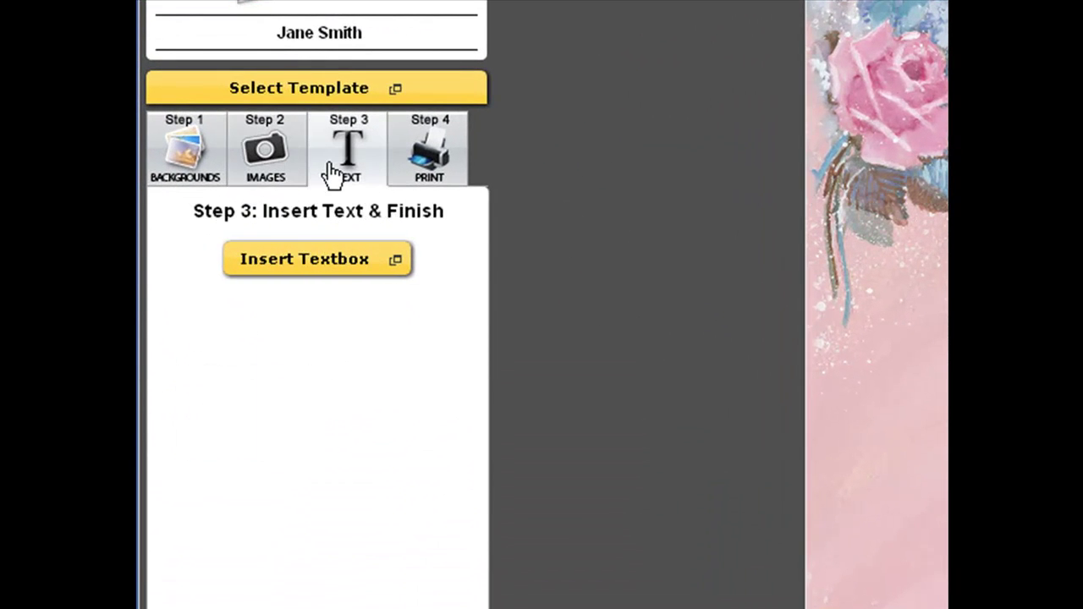
left_click(321, 262)
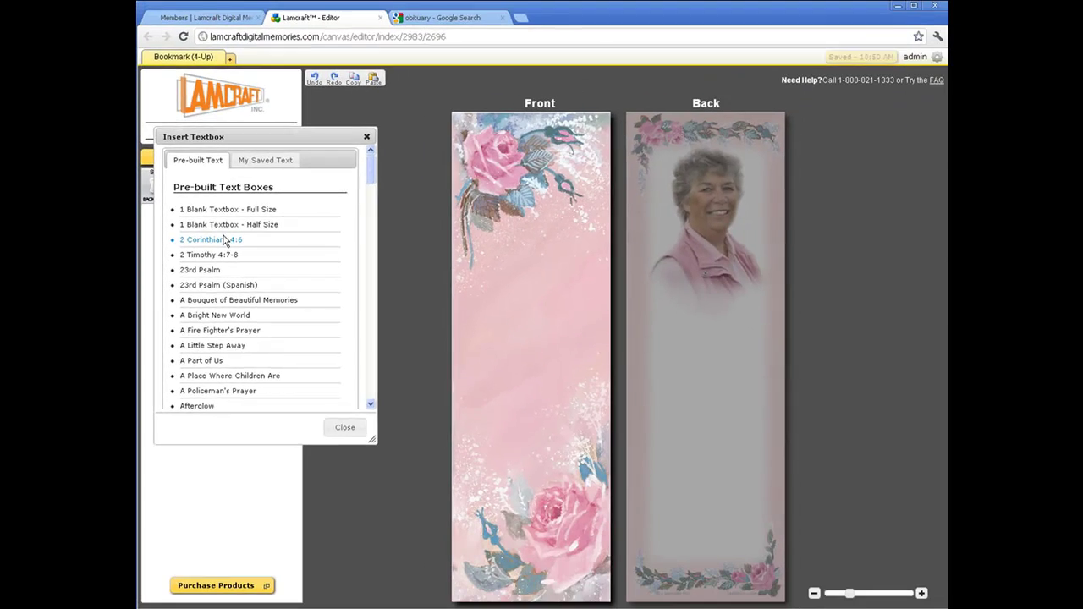
scroll(225, 254, "down", 8)
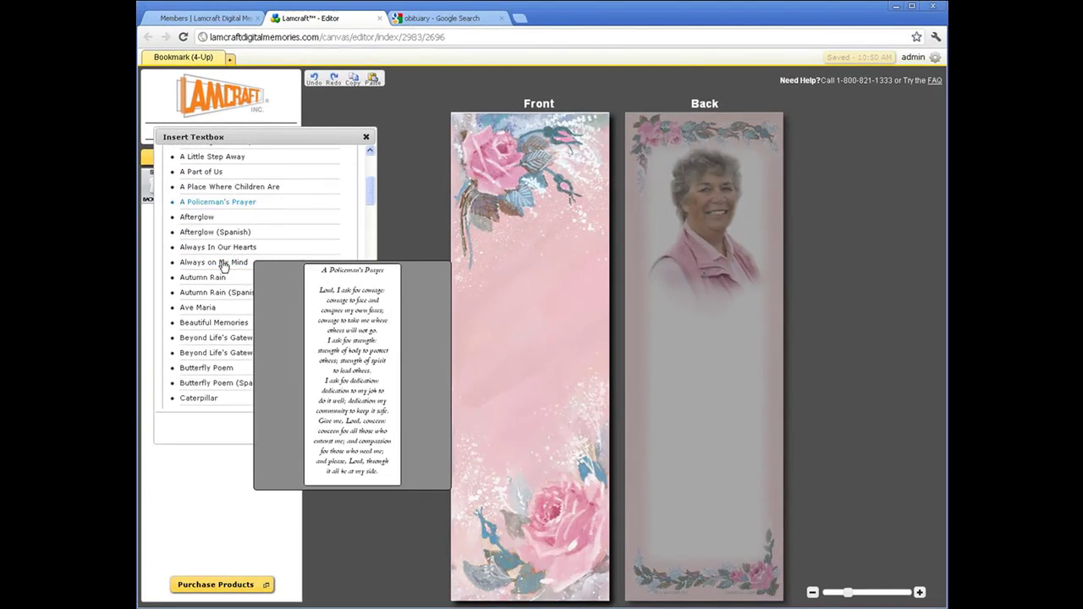
scroll(224, 267, "up", 2)
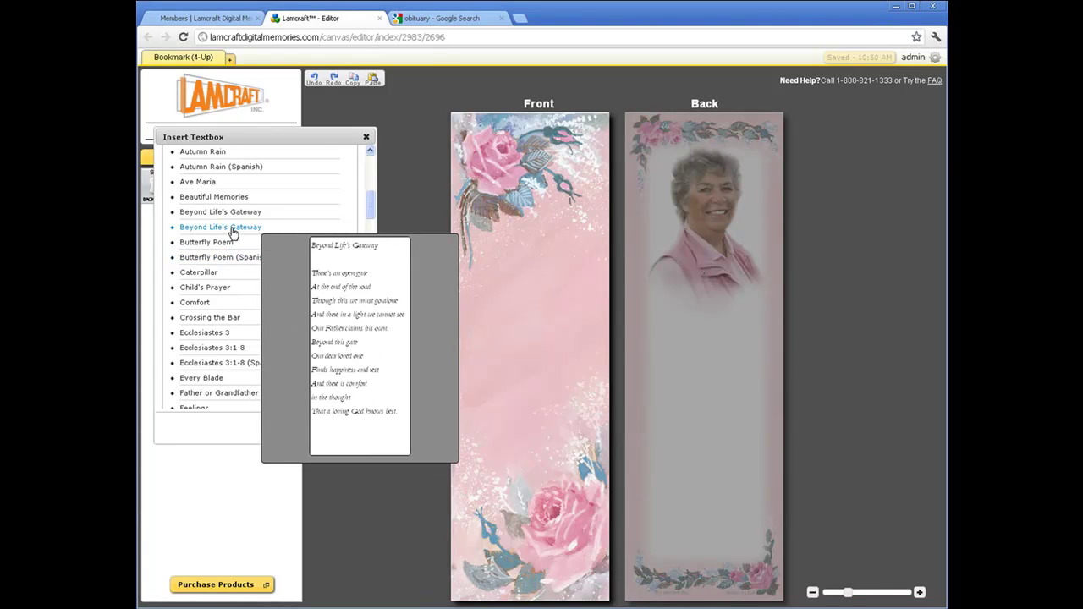
left_click(234, 230)
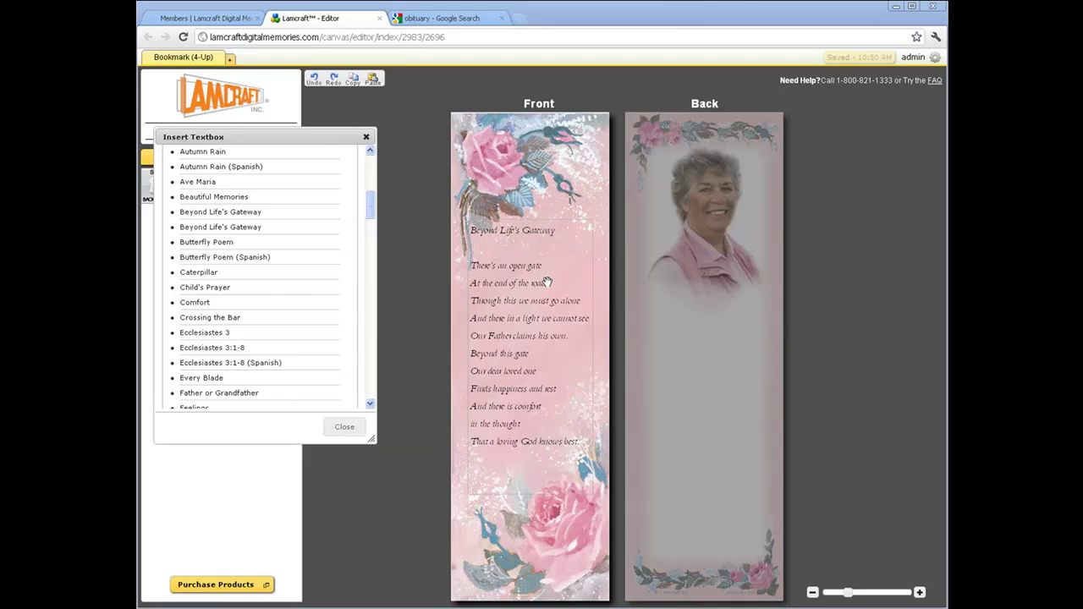
left_click_drag(541, 285, 544, 302)
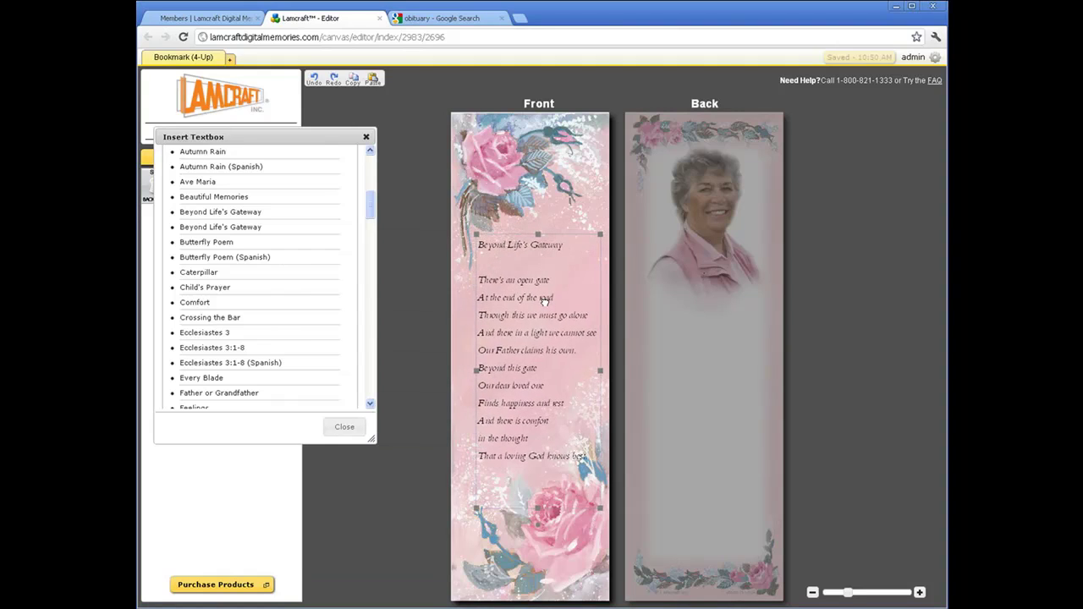
Step: Insert a half-size blank textbox on the bookmark's back
left_click(706, 362)
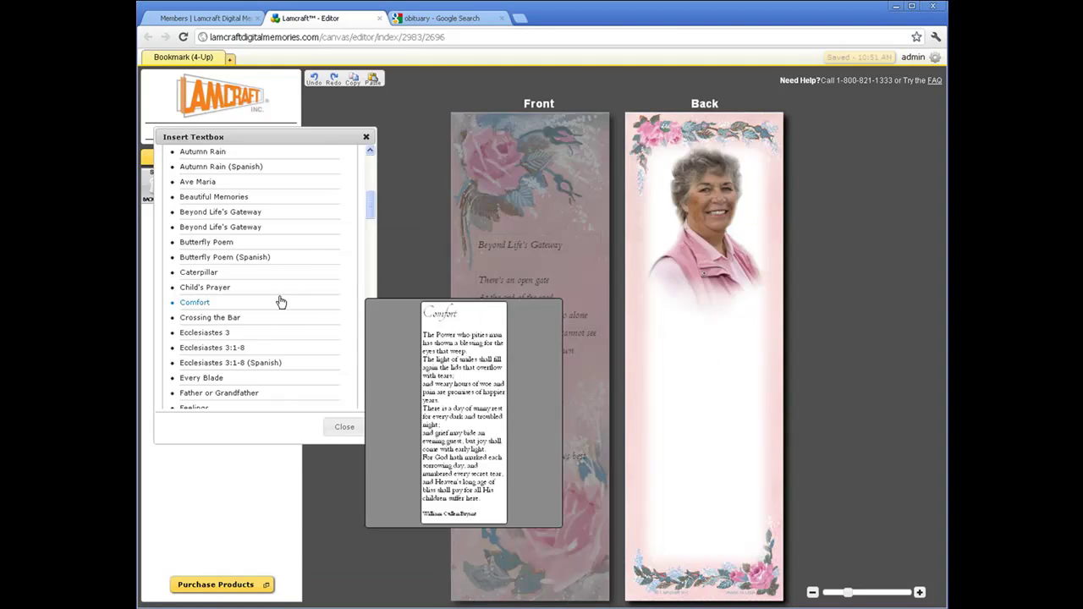
scroll(253, 271, "up", 5)
left_click(217, 226)
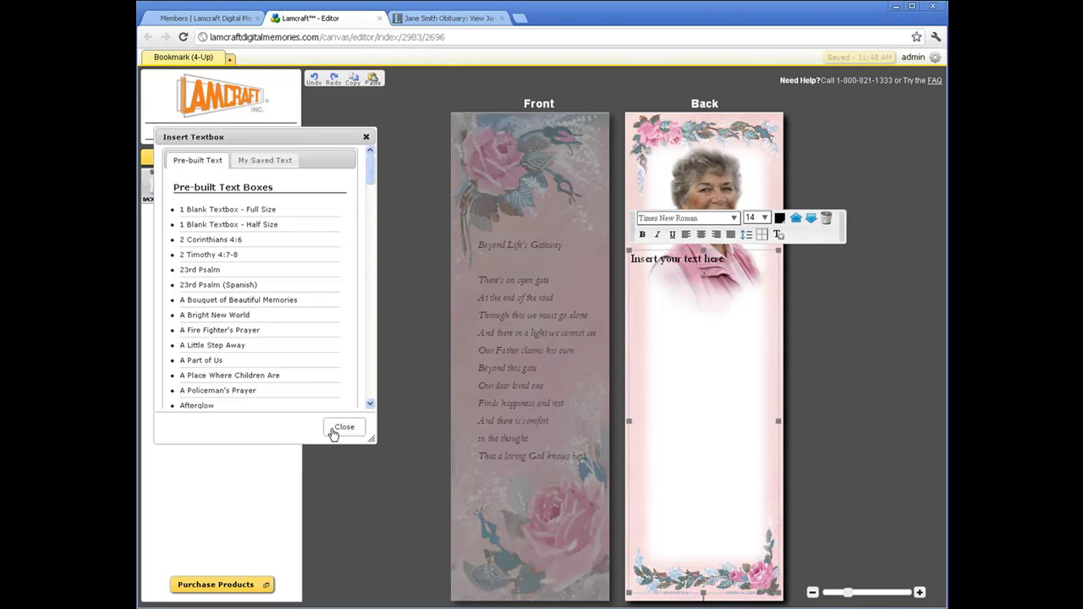
left_click(337, 429)
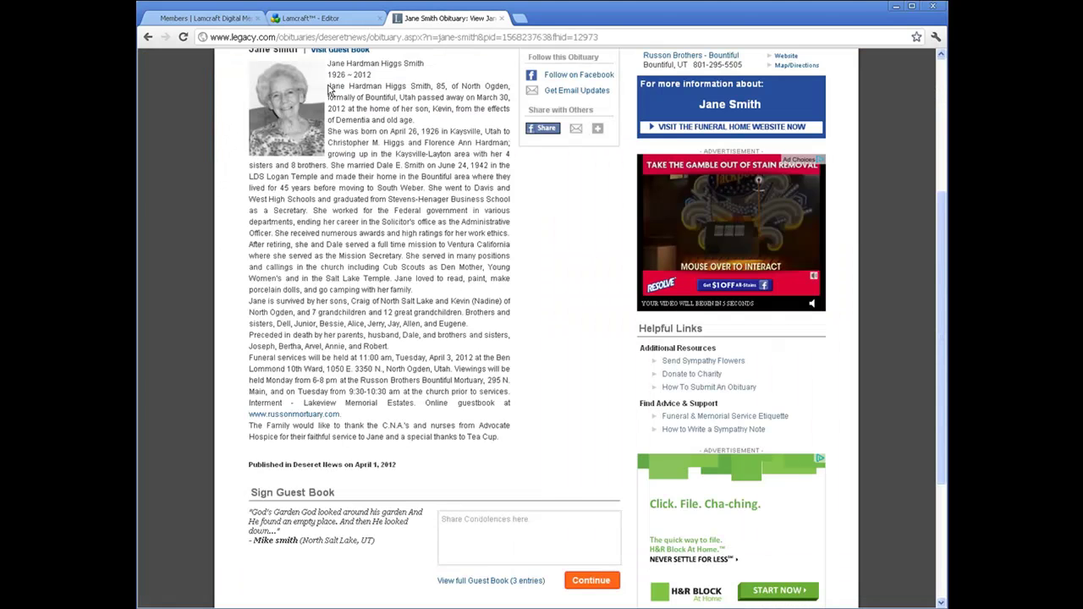
Step: Copy the obituary's main text from the obituary web page and paste it over the back textbox's placeholder text
left_click_drag(329, 88, 511, 392)
right_click(451, 344)
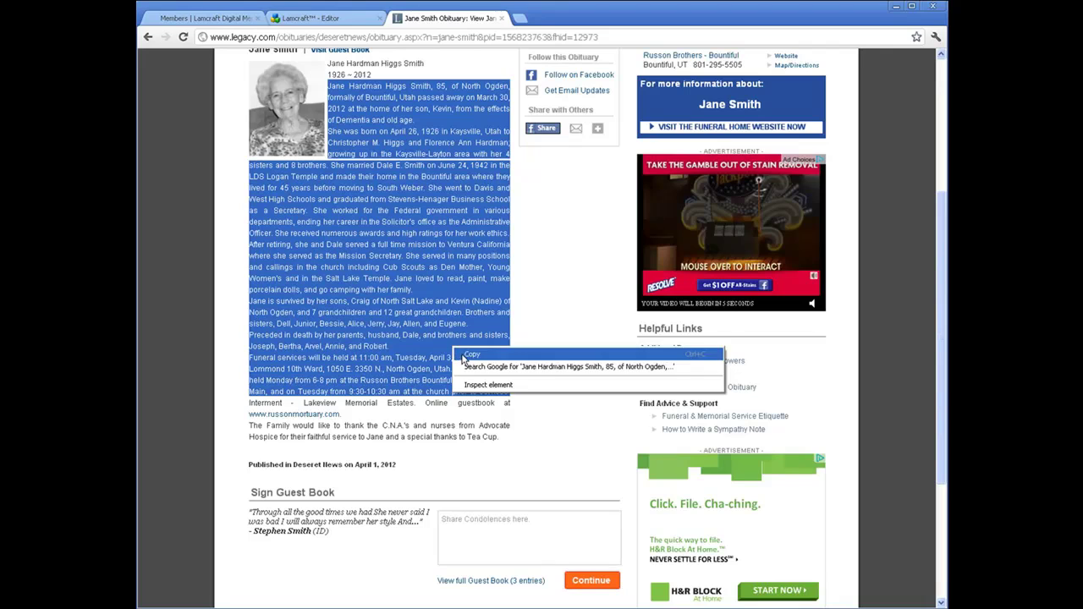
left_click(464, 355)
left_click(352, 24)
left_click_drag(725, 258, 631, 258)
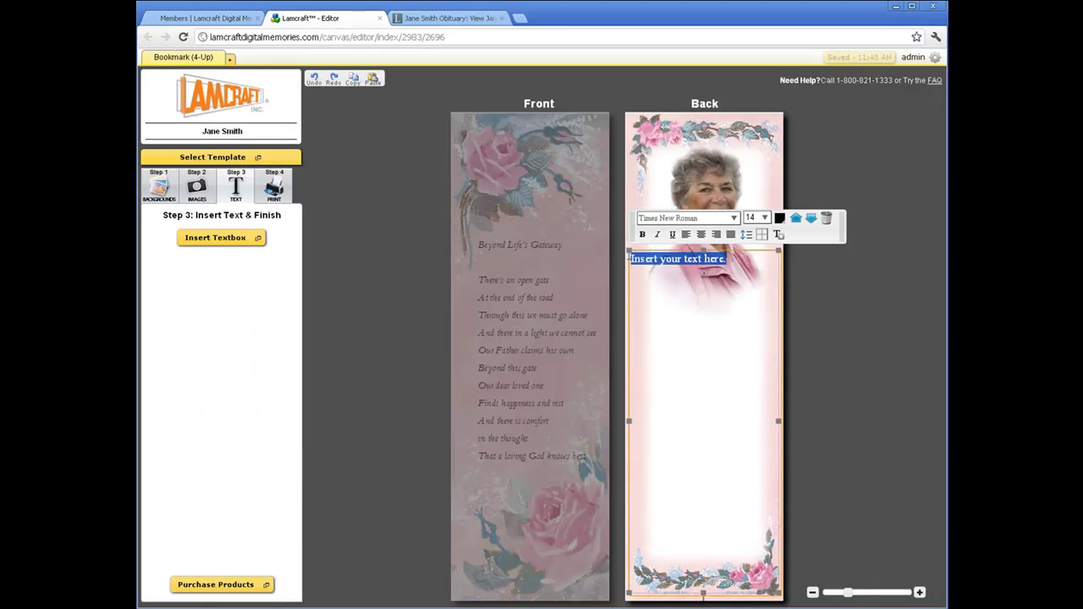
right_click(641, 259)
left_click(661, 322)
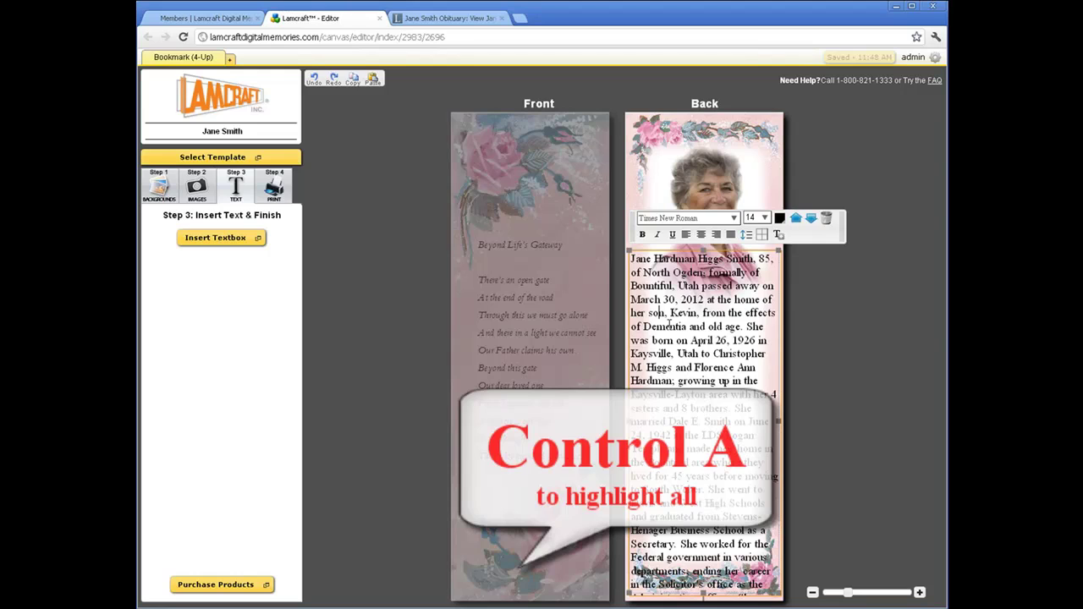
Step: Set all of the obituary text to font size 8
key("ctrl+a")
left_click(732, 219)
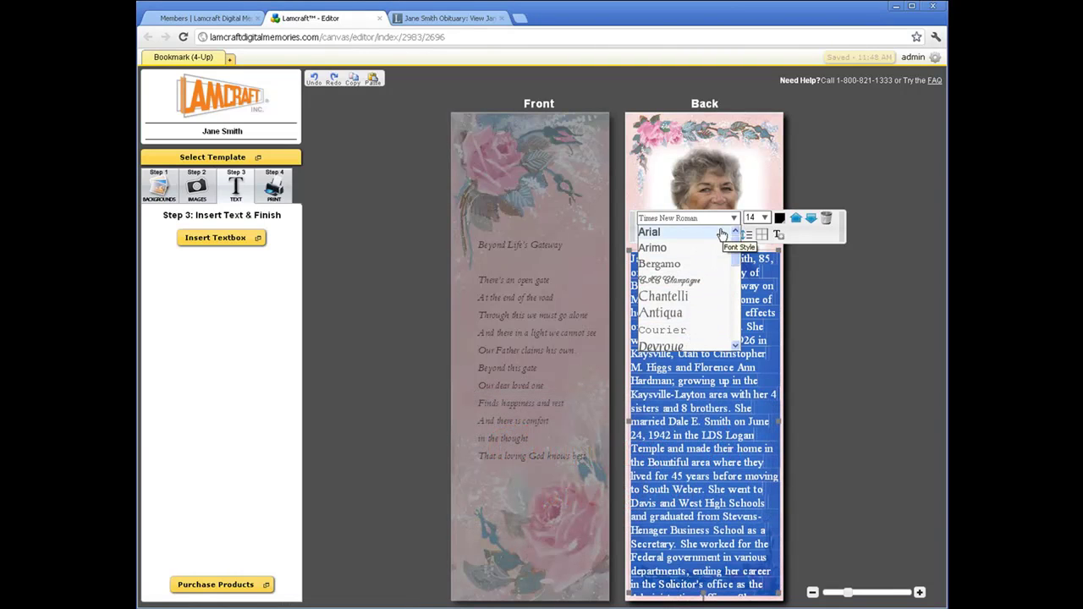
left_click(764, 219)
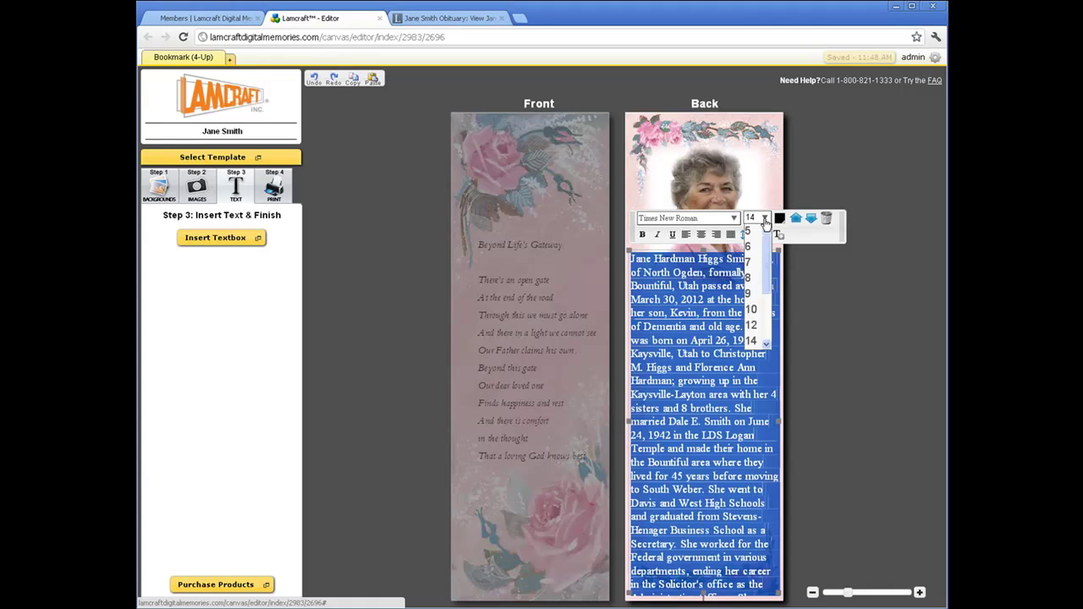
left_click(752, 286)
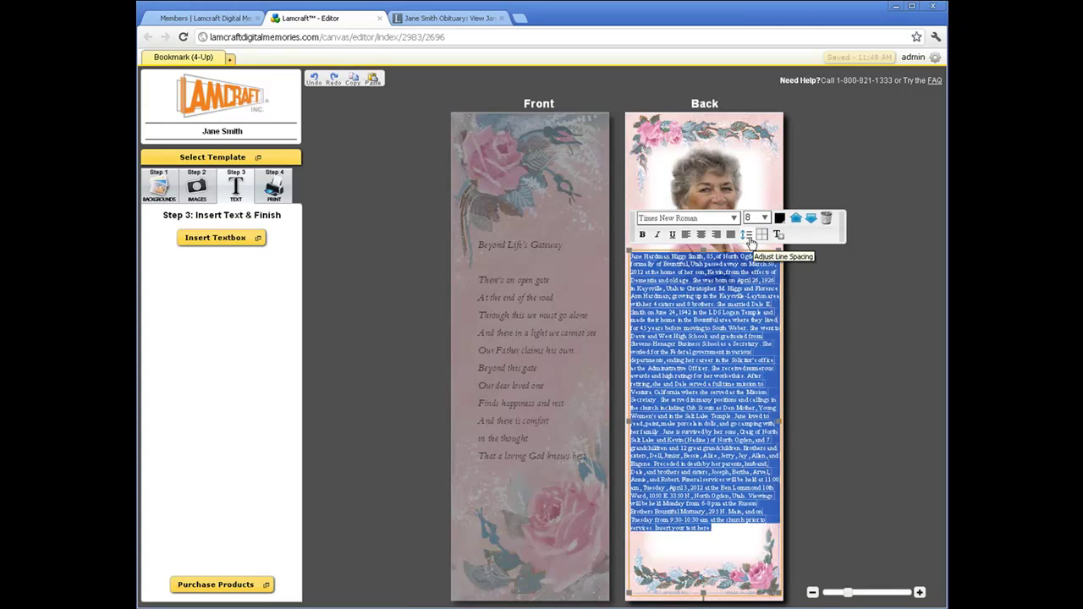
Step: Set the line spacing of the obituary text to 1.20
left_click(747, 236)
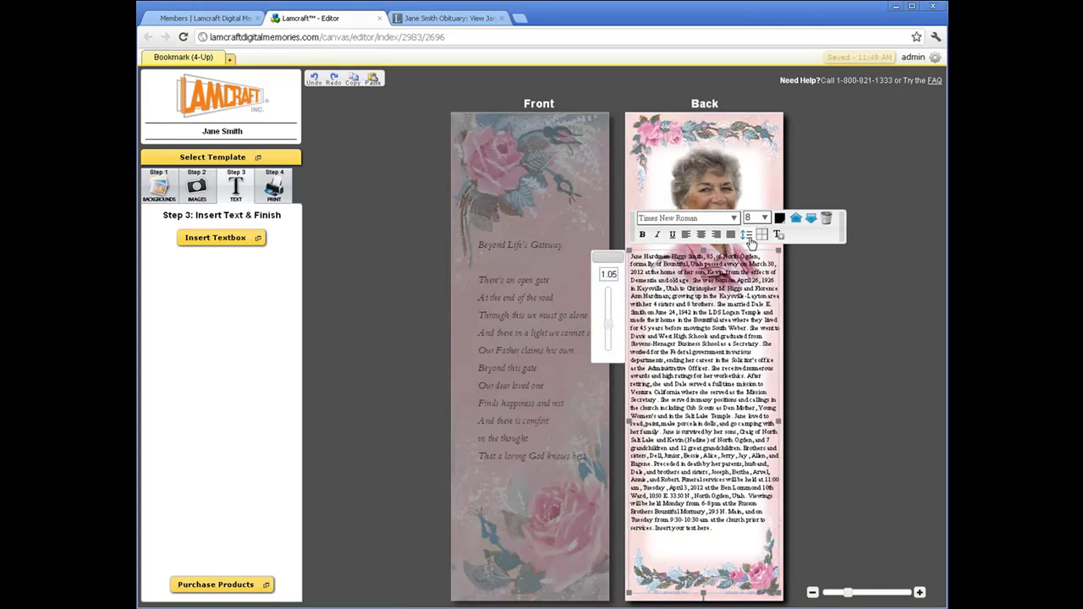
left_click(610, 326)
left_click_drag(610, 326, 611, 305)
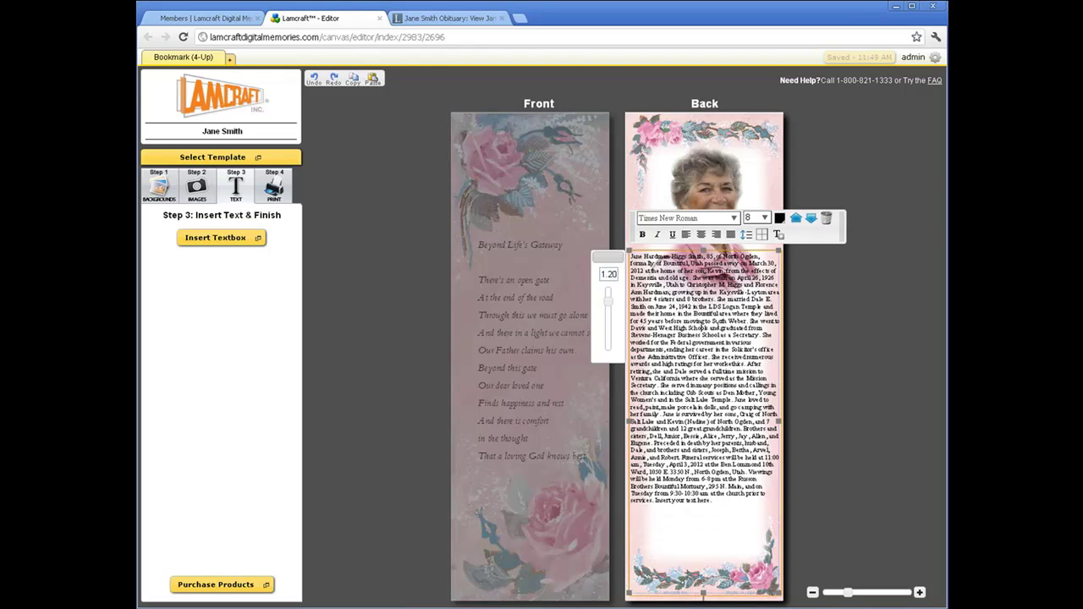
left_click(790, 314)
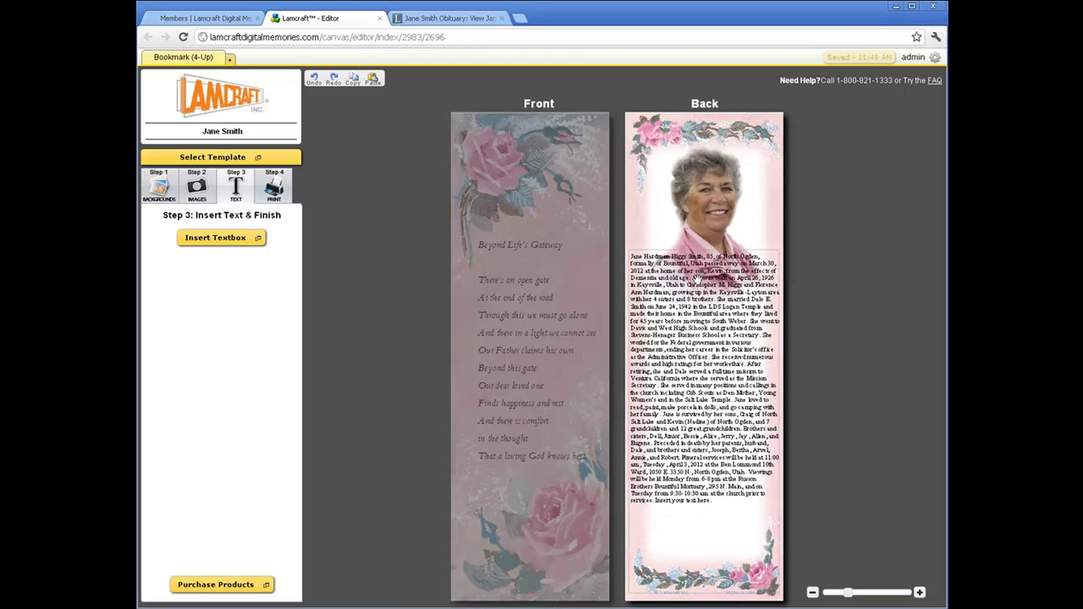
Step: Move the obituary text below the portrait, and shrink and centre the portrait in the back's white area
left_click_drag(696, 276, 699, 356)
left_click(689, 254)
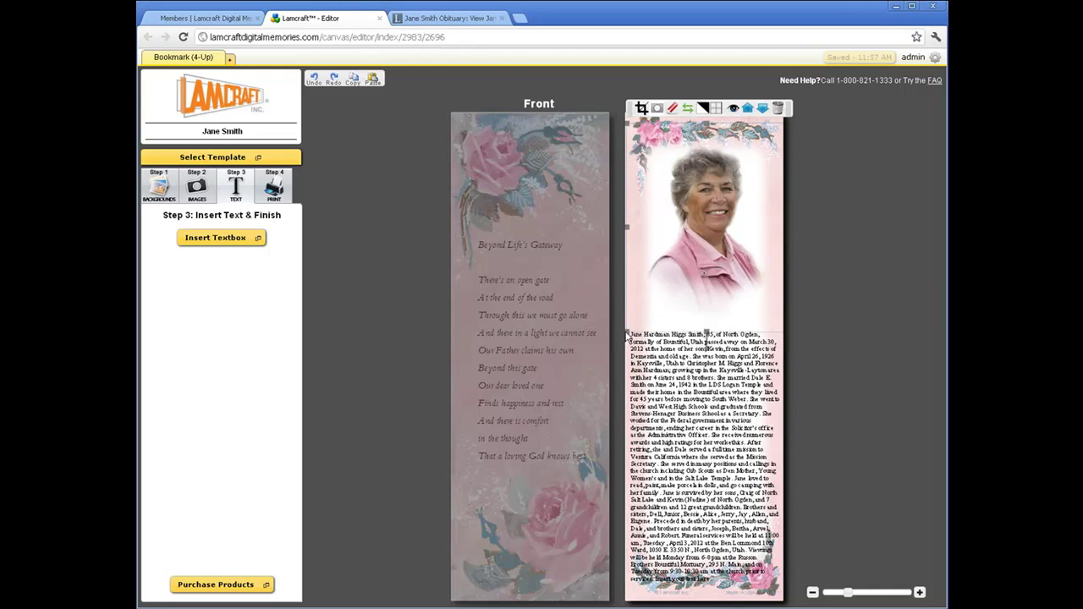
left_click_drag(627, 335, 652, 285)
left_click_drag(727, 213, 706, 222)
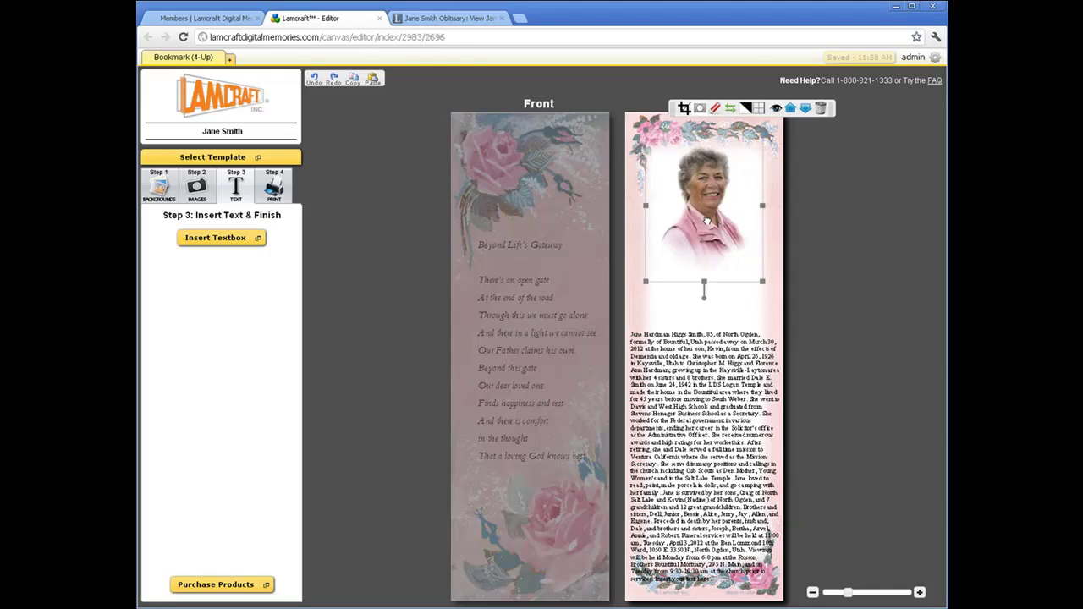
Step: Narrow the obituary textbox, raise its upper edge towards the portrait and centre it between the side borders
left_click(628, 335)
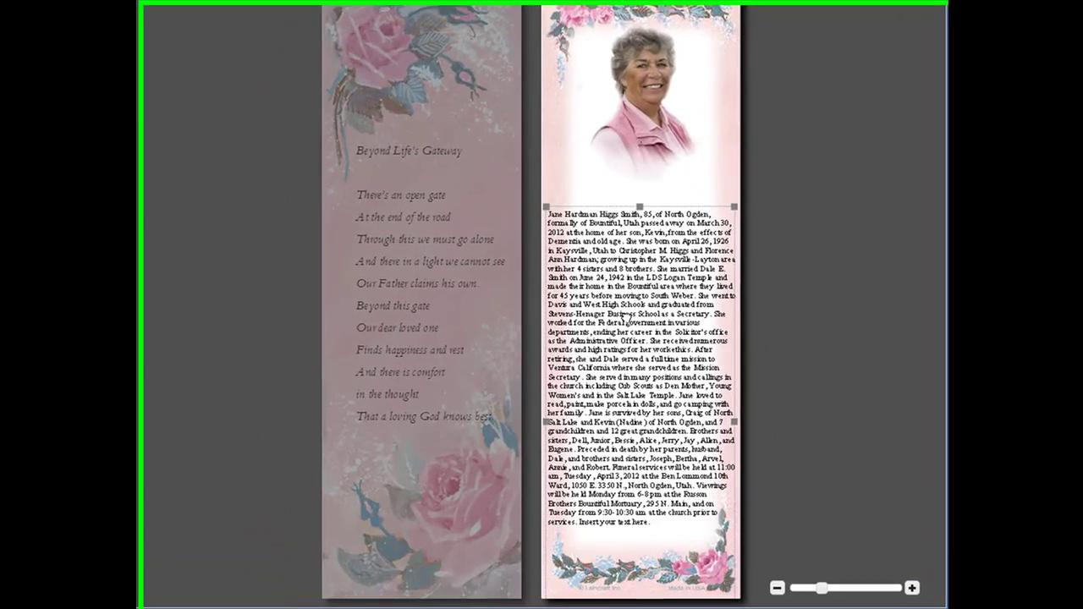
left_click_drag(546, 159, 566, 167)
left_click(805, 257)
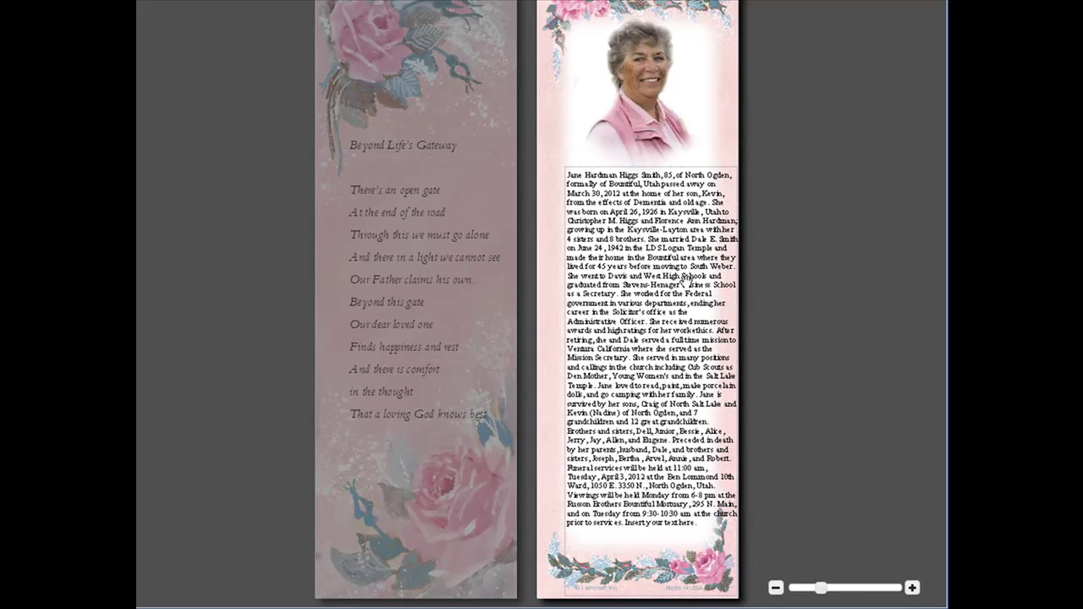
left_click_drag(642, 240, 629, 230)
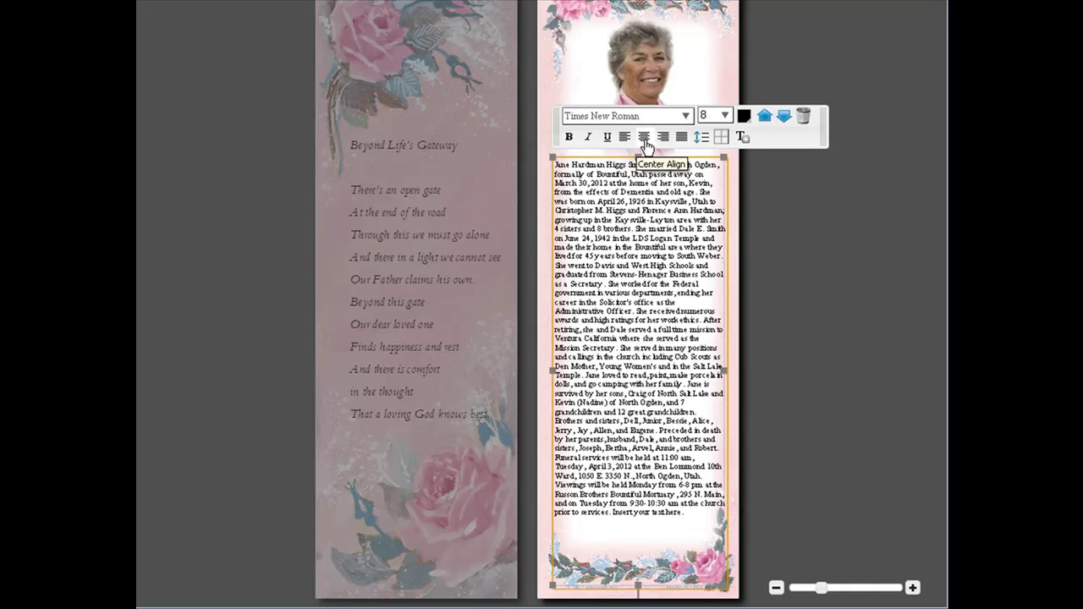
Step: Justify all of the obituary text and check the textbox's box and border properties without changing them
key("ctrl+a")
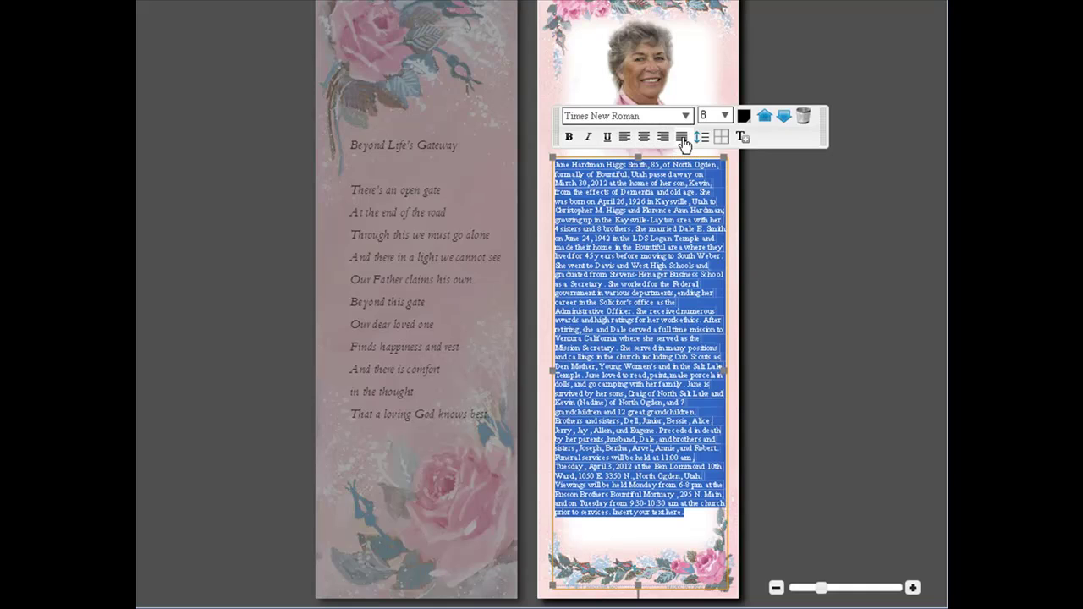
left_click(681, 141)
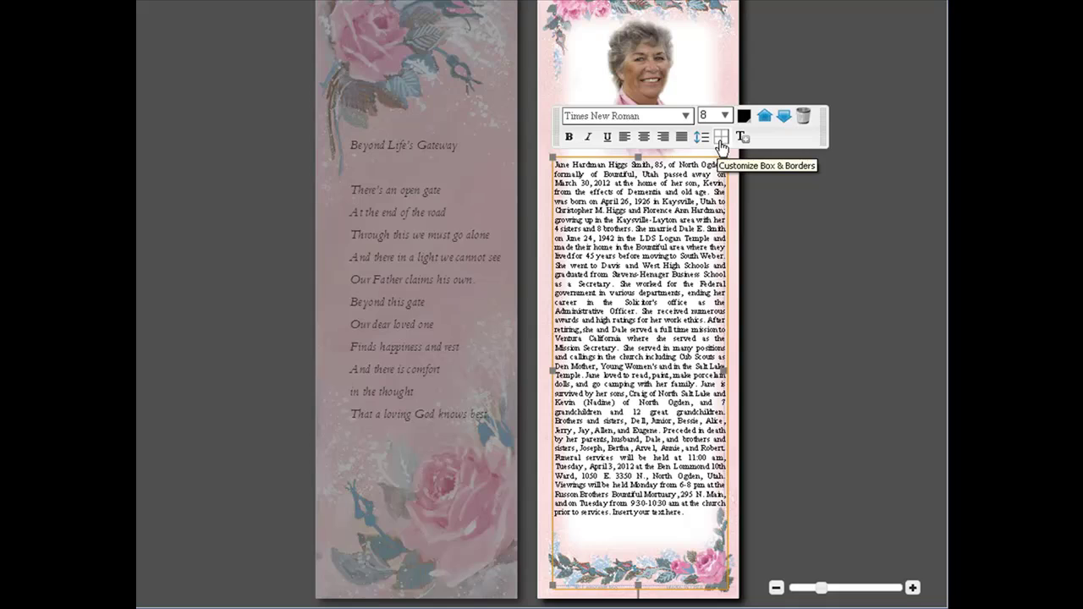
left_click(721, 137)
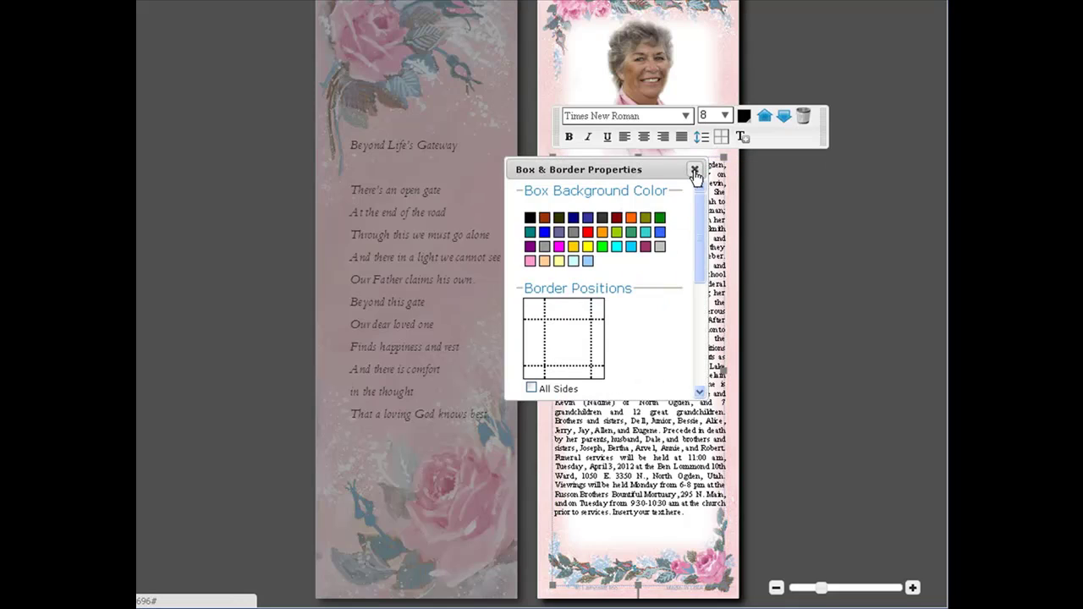
left_click(694, 171)
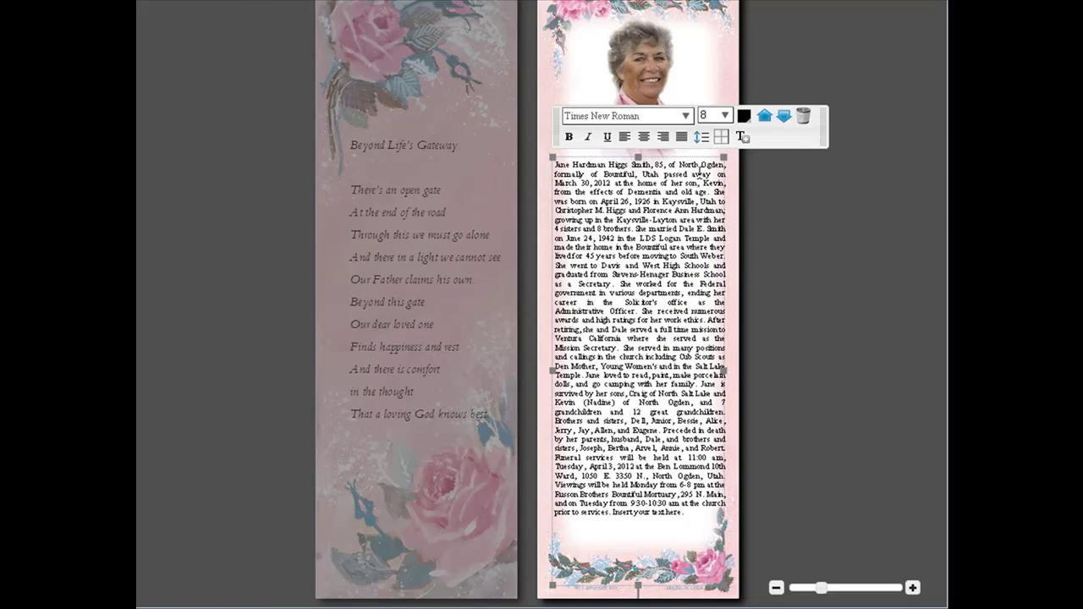
Step: Save the formatted obituary as a custom textbox titled "Obituary 2"
left_click(741, 137)
left_click(427, 238)
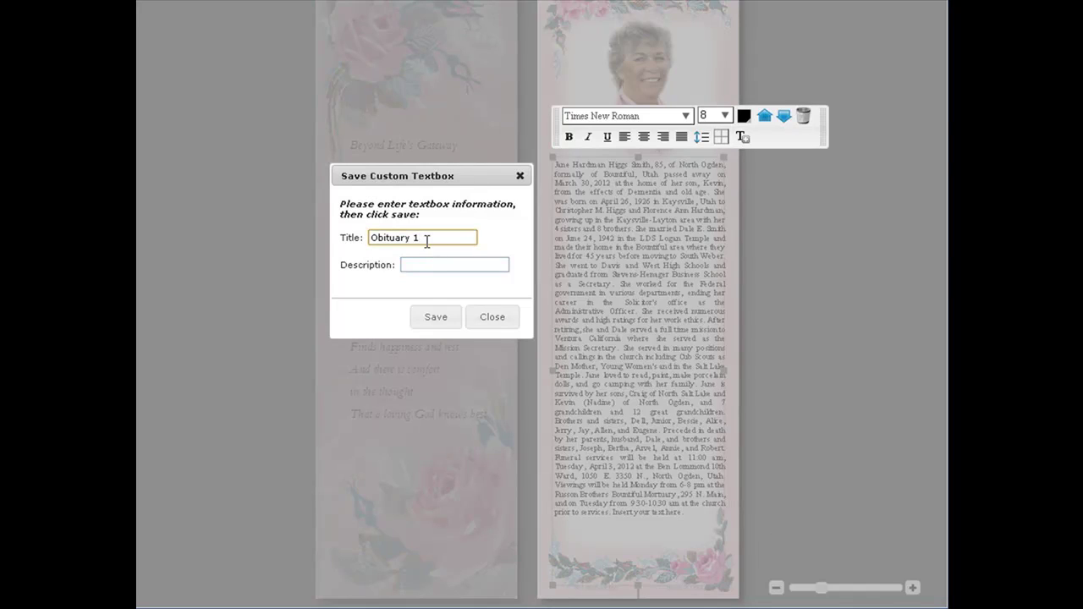
left_click_drag(428, 237, 334, 236)
type("Obituary 2")
left_click(433, 318)
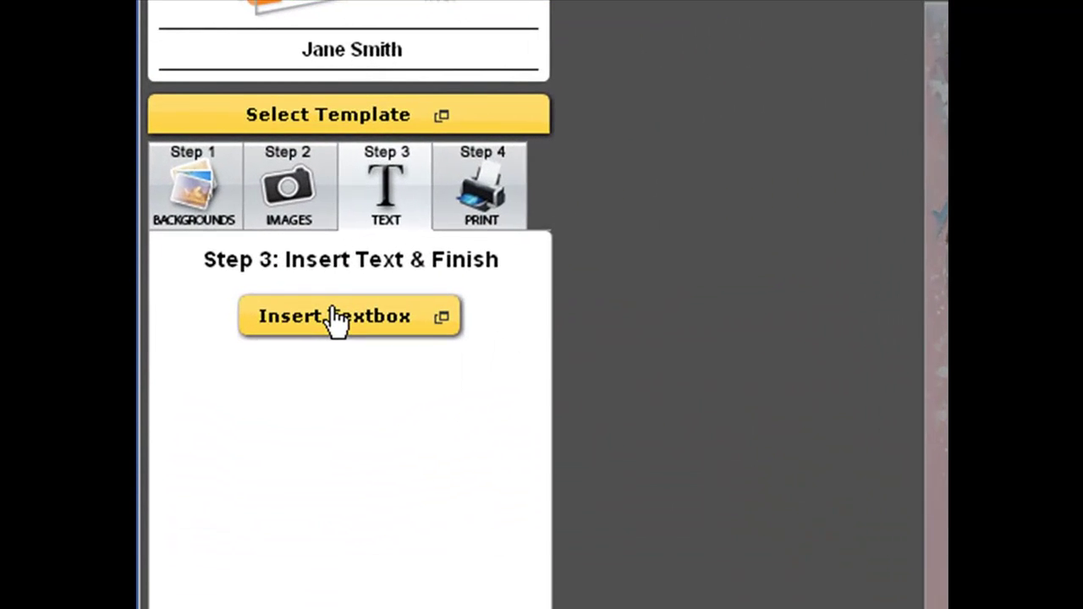
Step: Look through the saved text boxes for the saved obituary entry and close the list without inserting anything
left_click(247, 264)
left_click(484, 127)
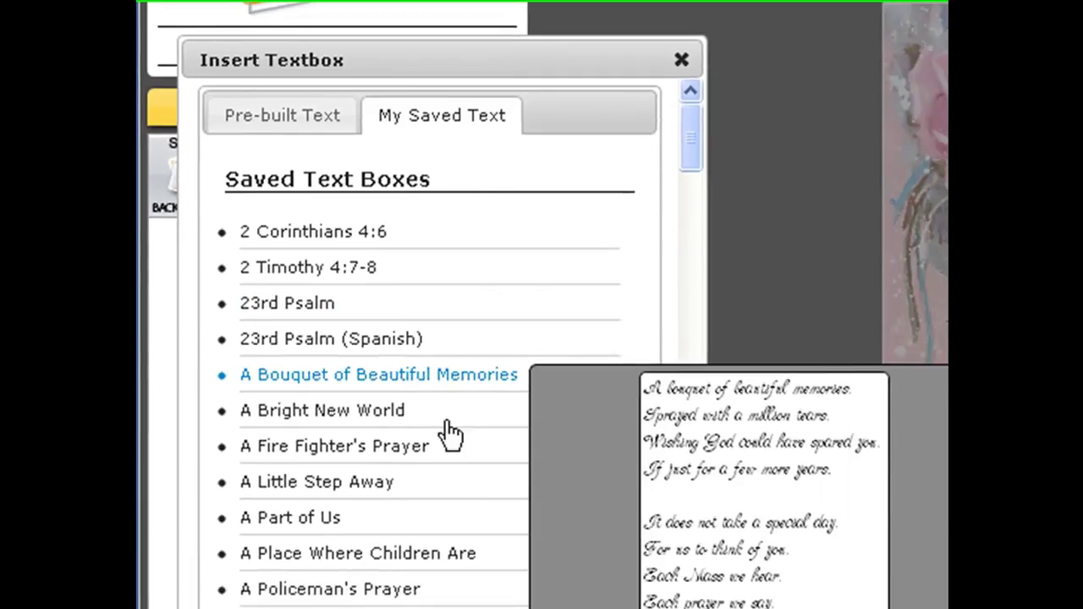
scroll(423, 473, "down", 20)
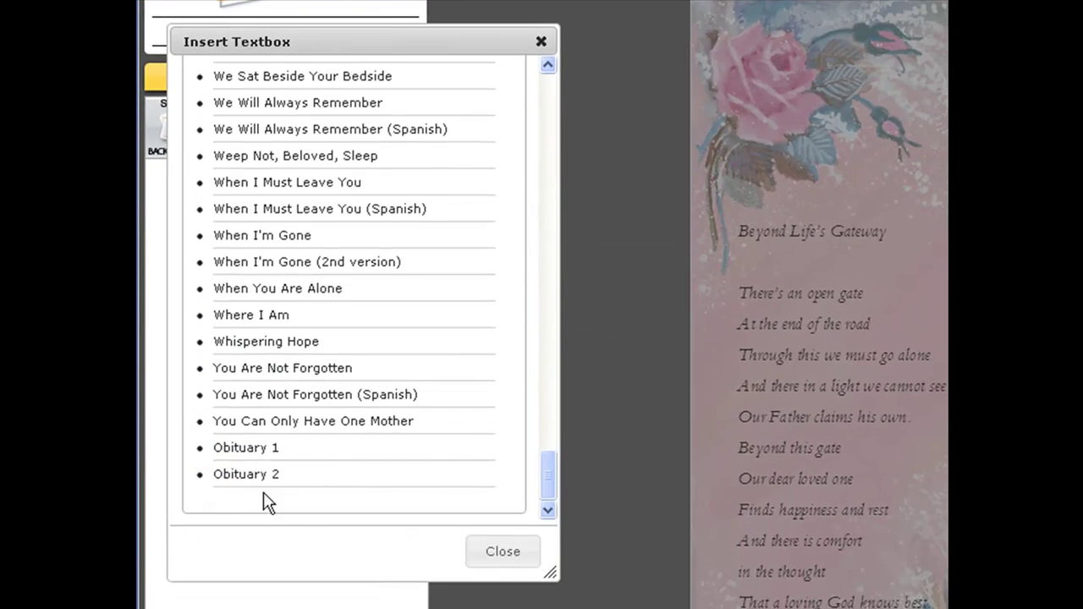
left_click(492, 562)
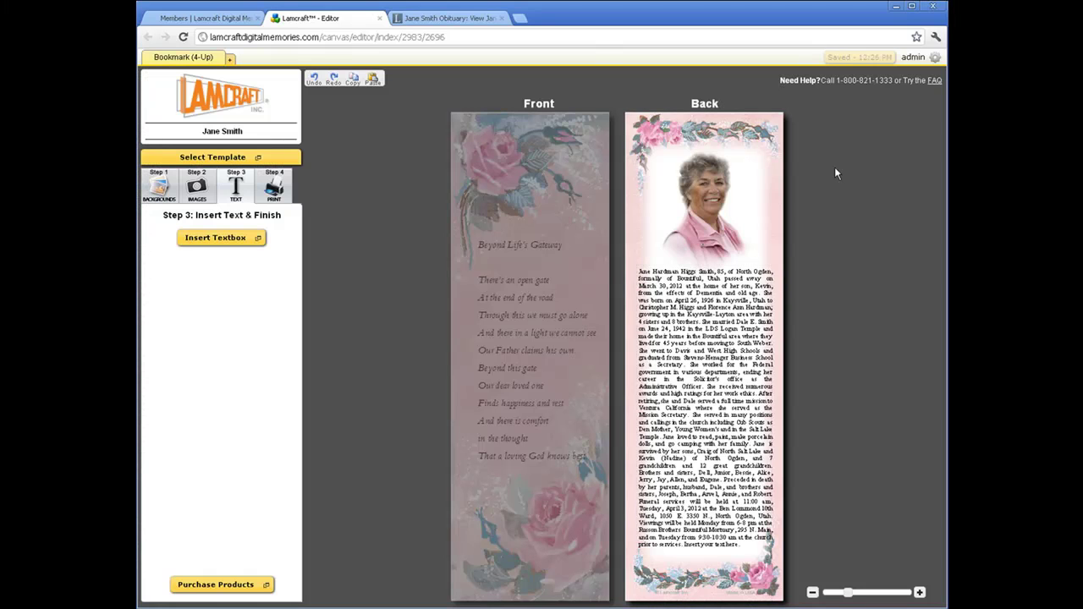
left_click(896, 7)
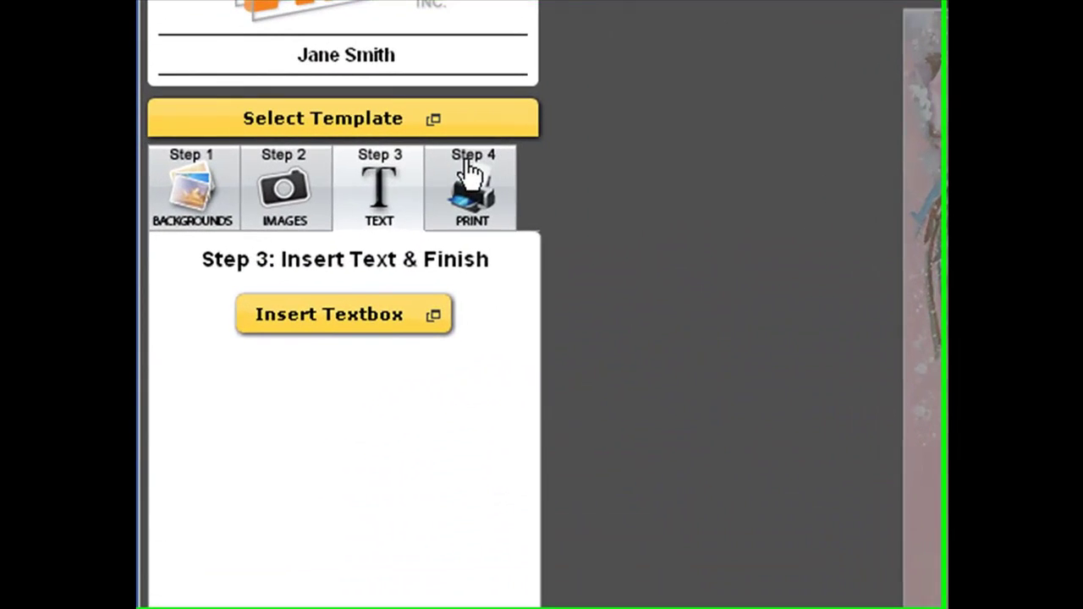
Step: Download the bookmark as a PDF for proofing and printing, save it to the Desktop and keep the file
left_click(470, 169)
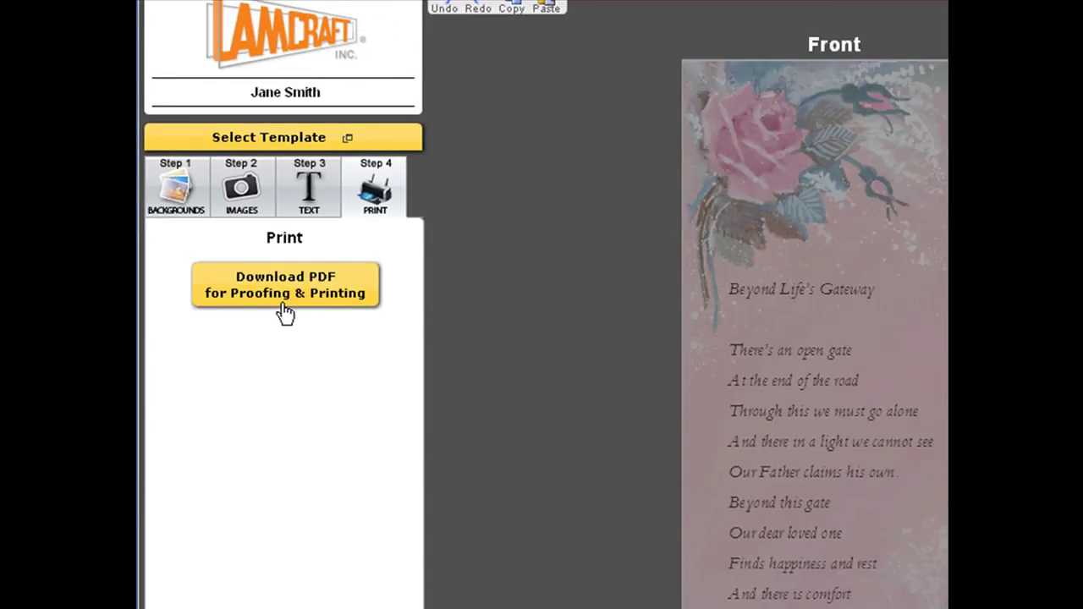
left_click(347, 360)
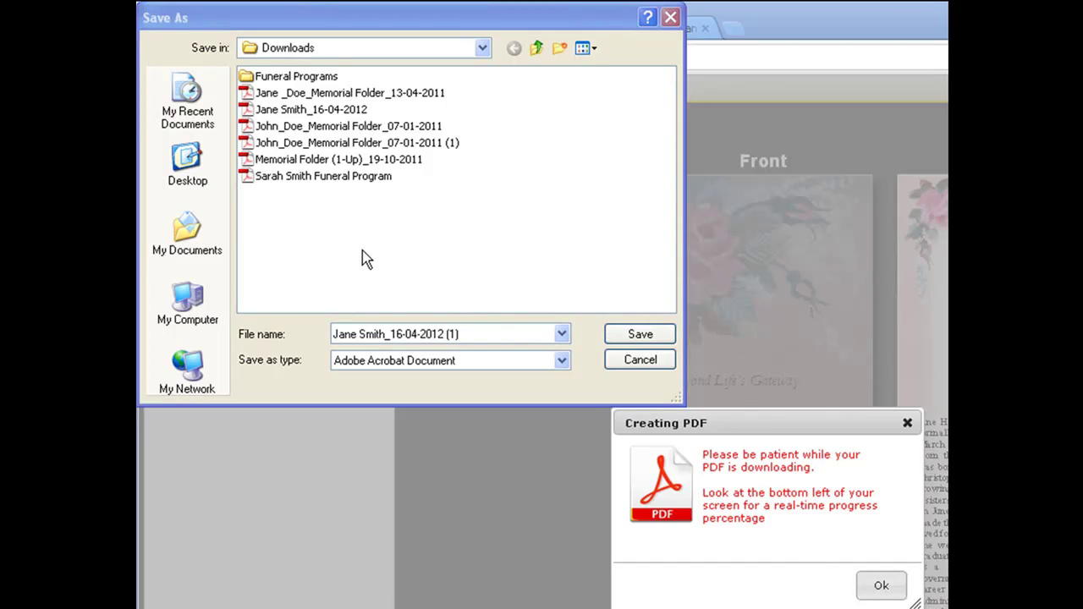
left_click(186, 174)
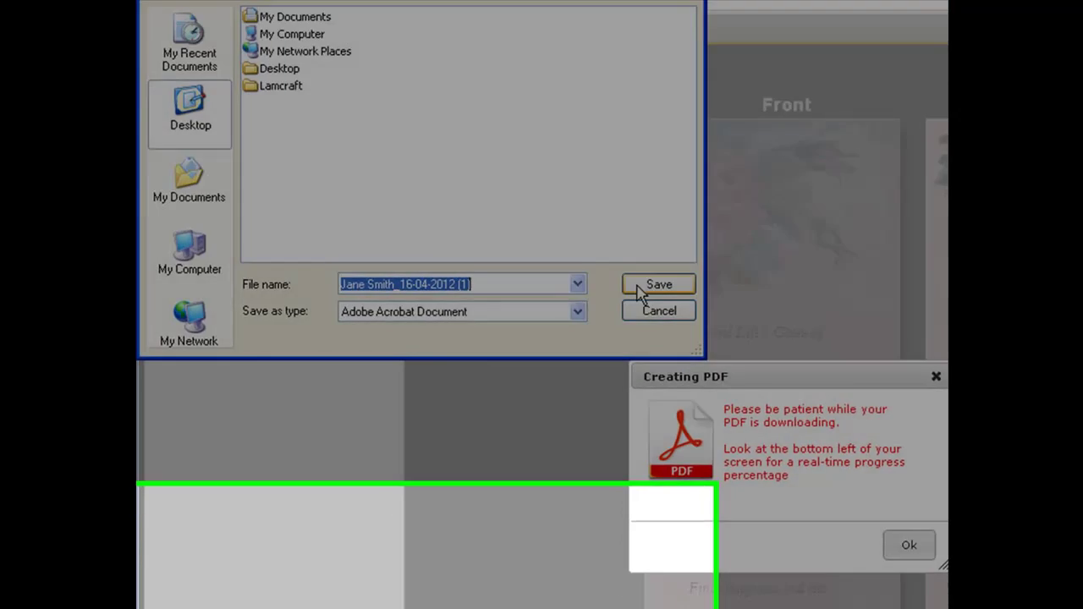
left_click(629, 336)
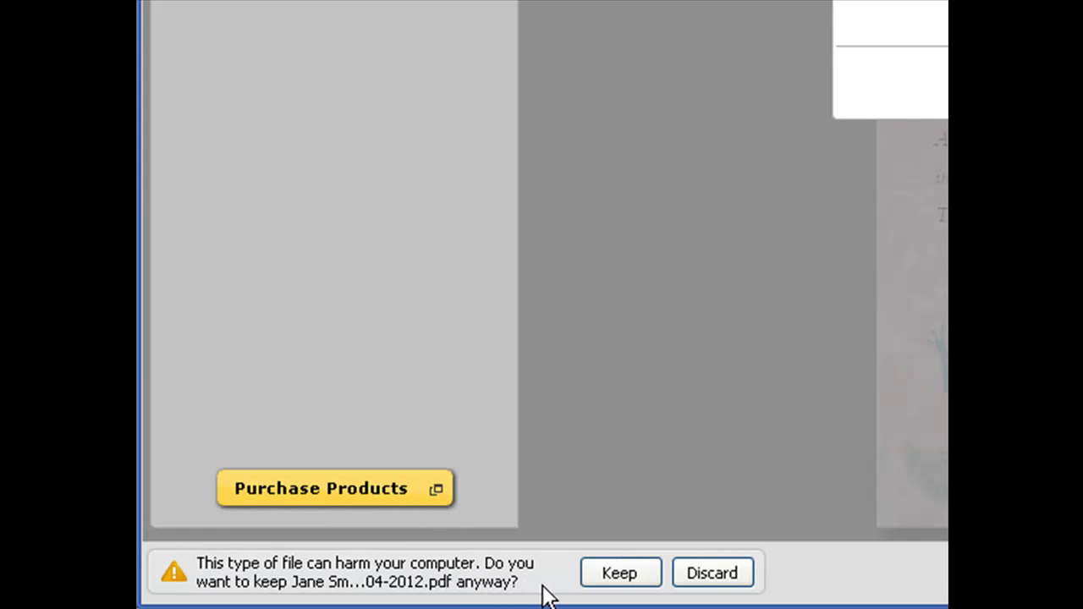
left_click(622, 574)
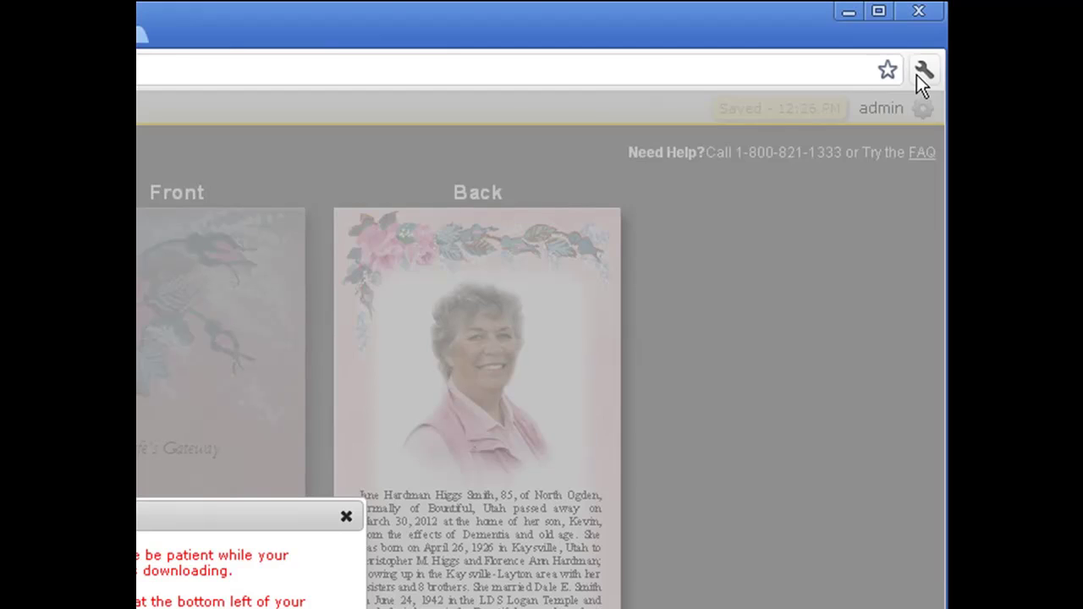
Step: Examine the browser's Under the Hood settings and close the settings page
left_click(919, 76)
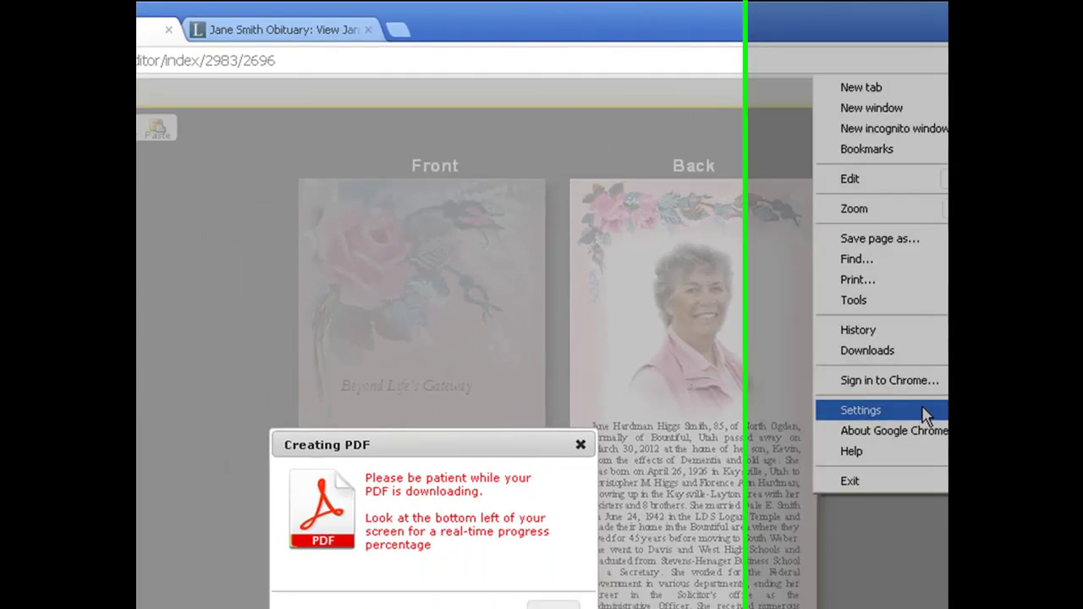
left_click(706, 477)
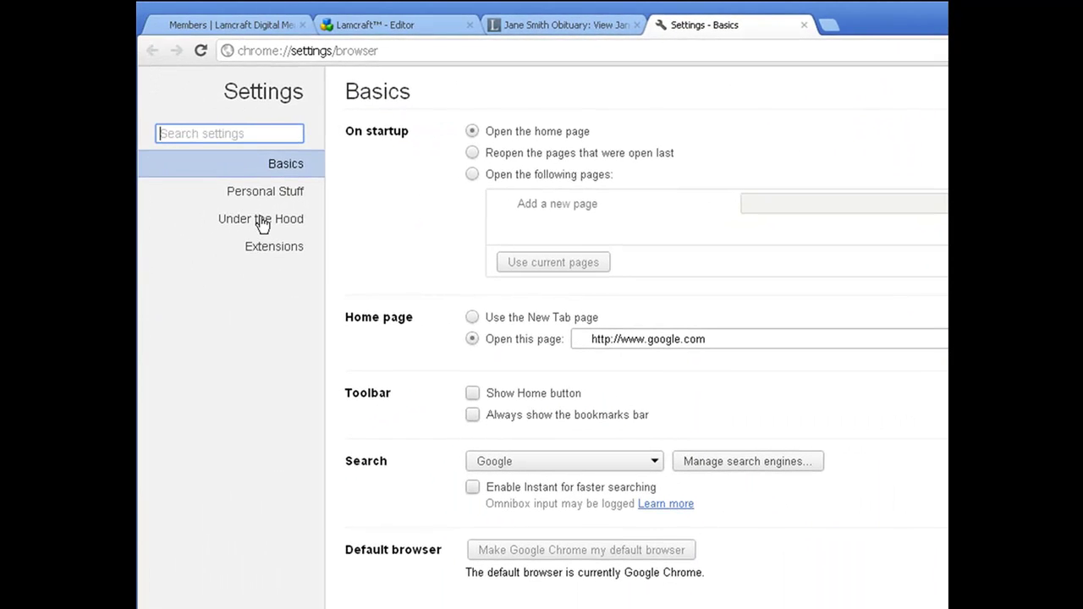
left_click(261, 223)
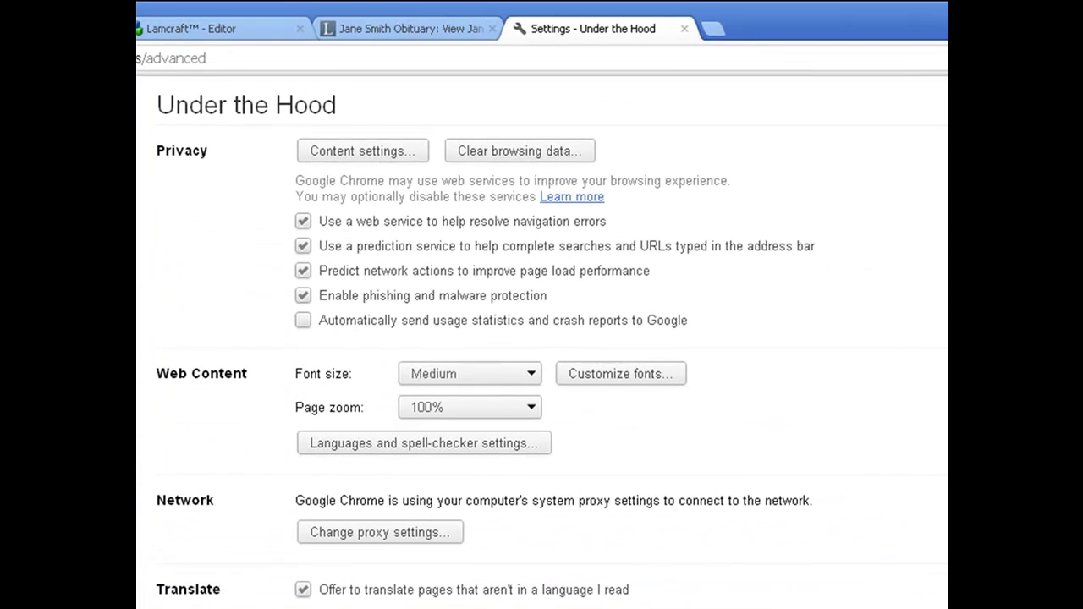
left_click(683, 28)
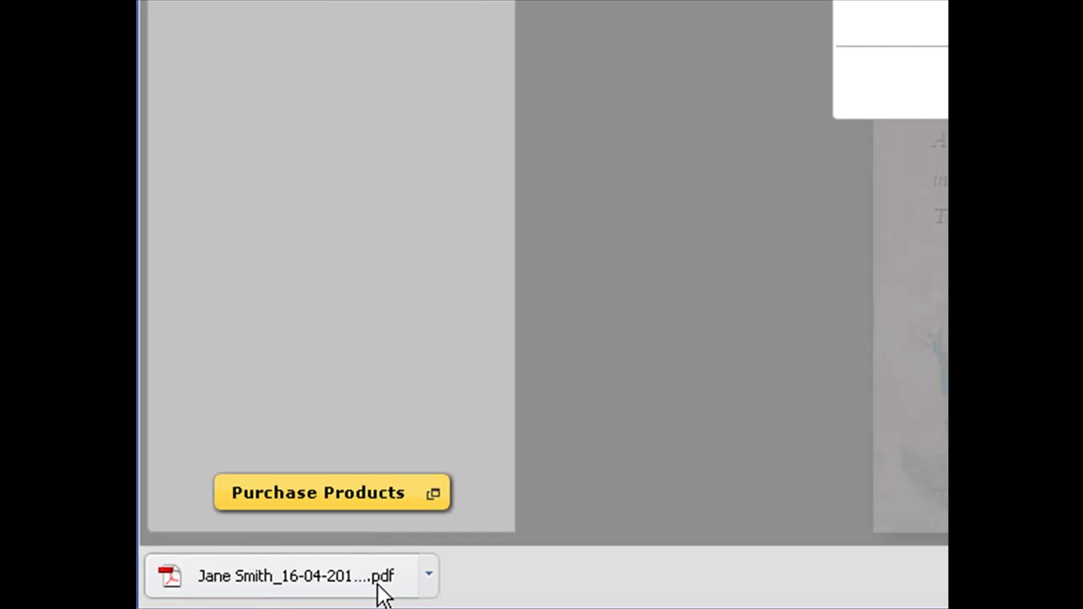
Step: Open the downloaded bookmark PDF, review its pages and set the print page scaling to None
left_click(379, 592)
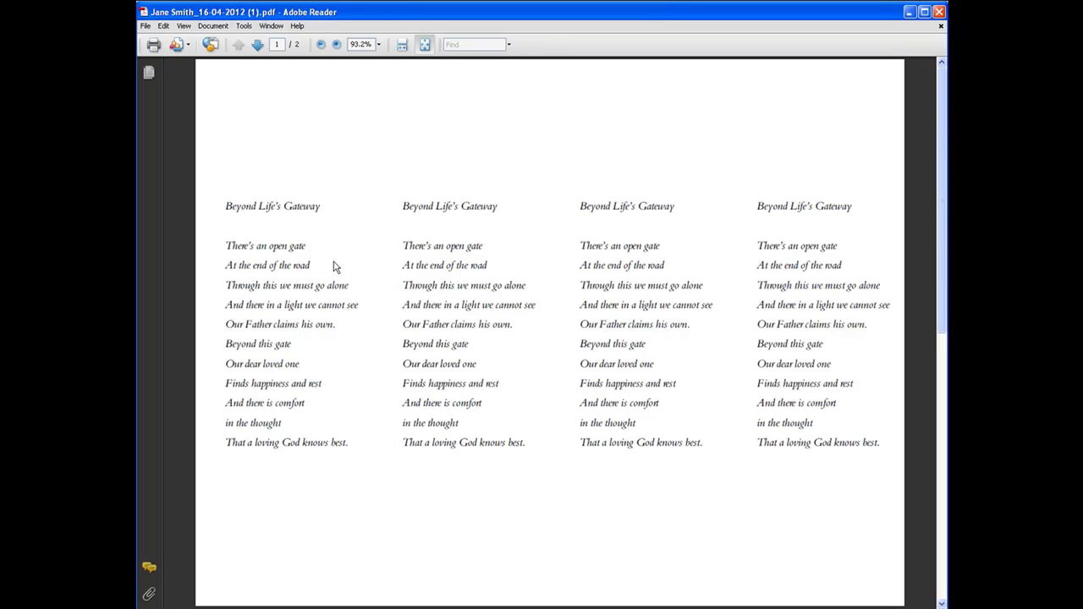
scroll(334, 264, "down", 1)
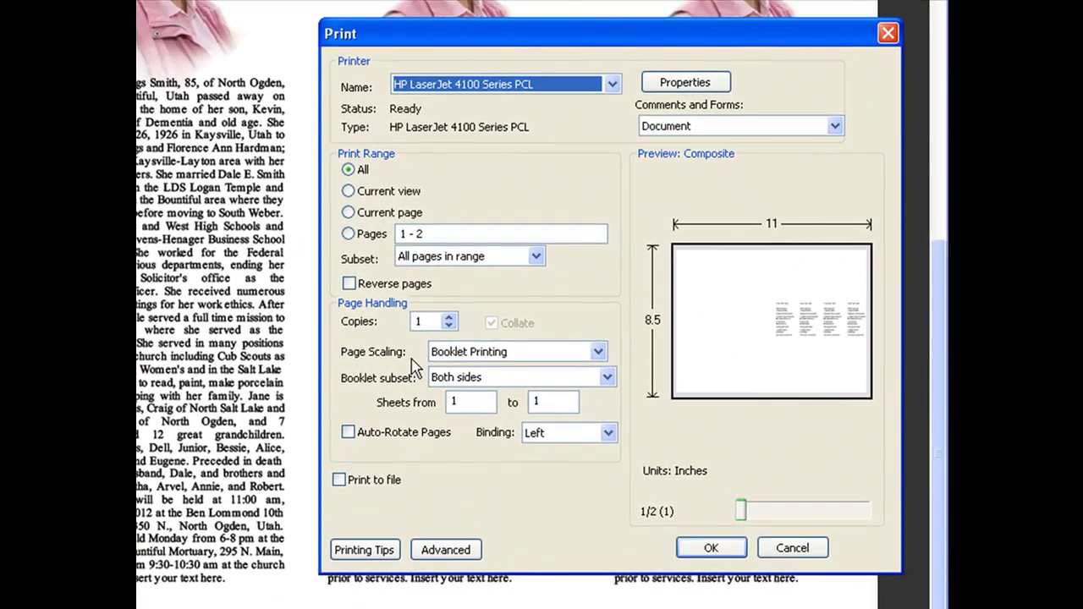
left_click(598, 352)
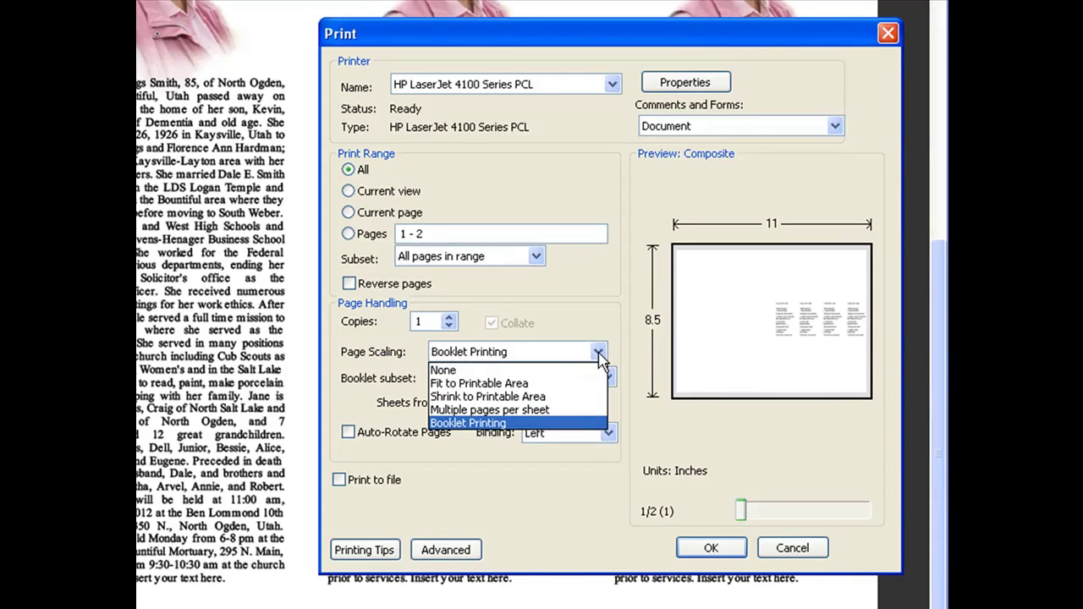
left_click(559, 371)
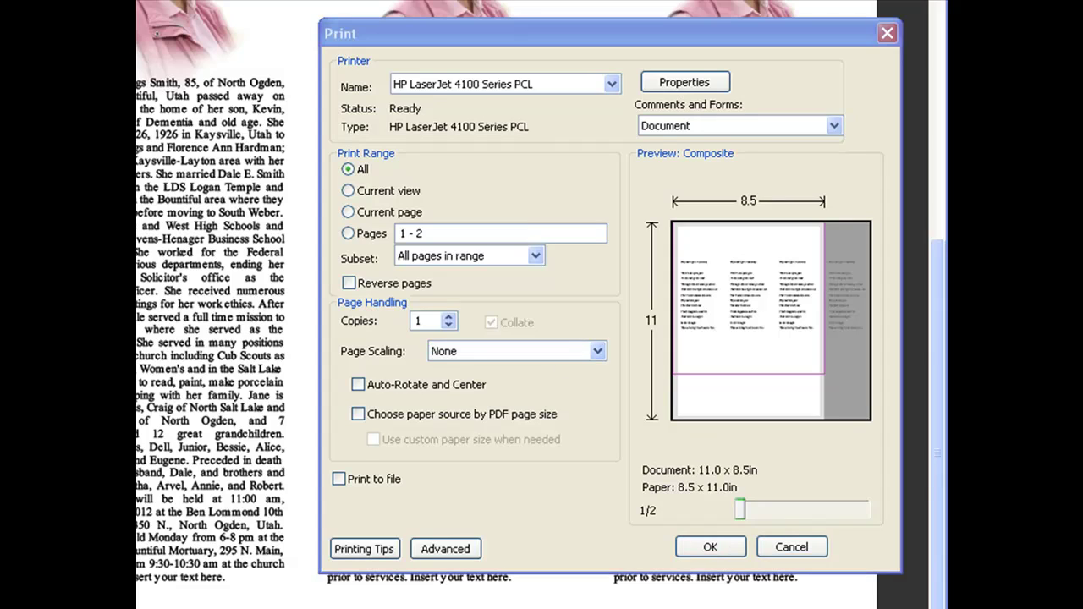
Step: Set the printer's orientation to Landscape and print all pages of the bookmark PDF
left_click(670, 82)
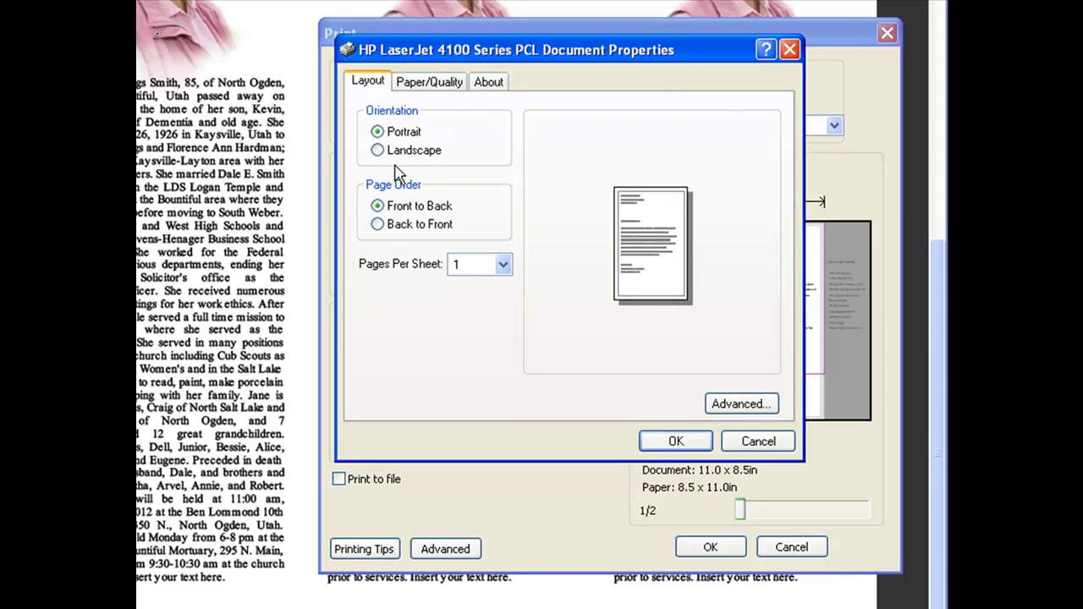
left_click(388, 156)
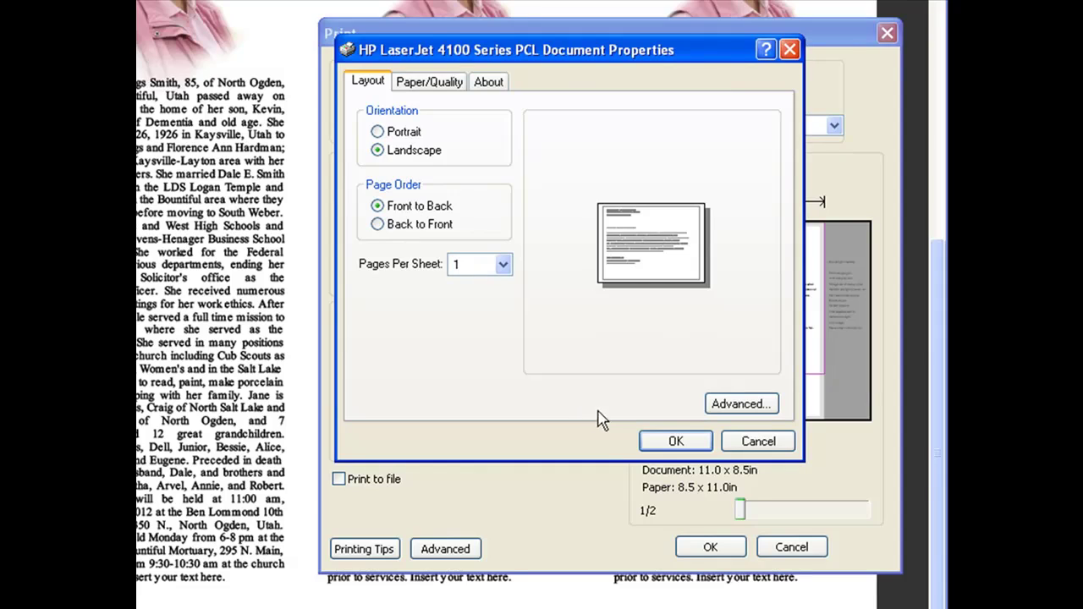
left_click(673, 442)
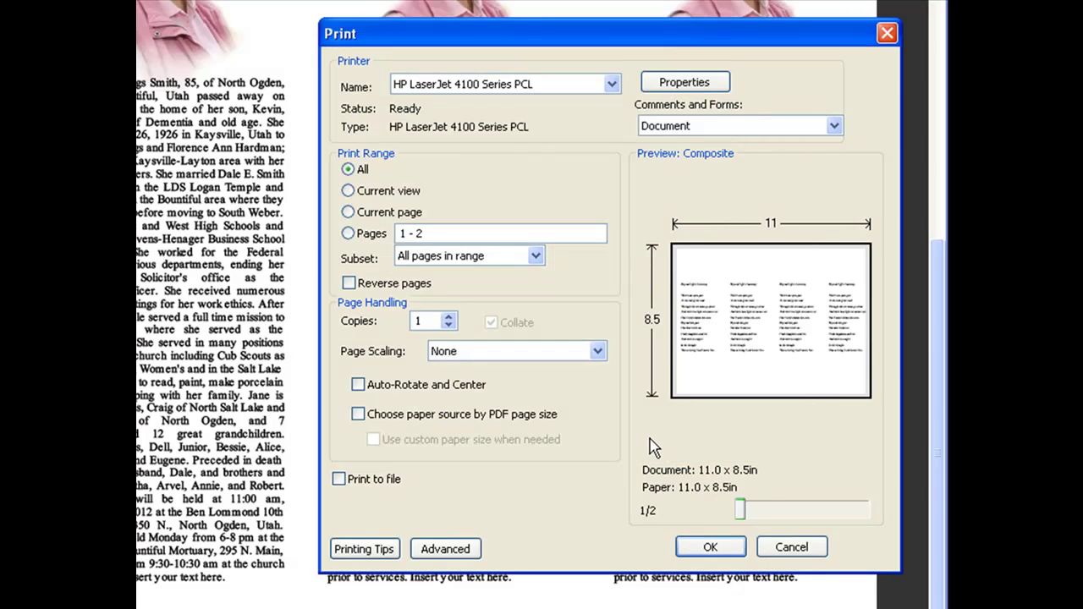
left_click(697, 551)
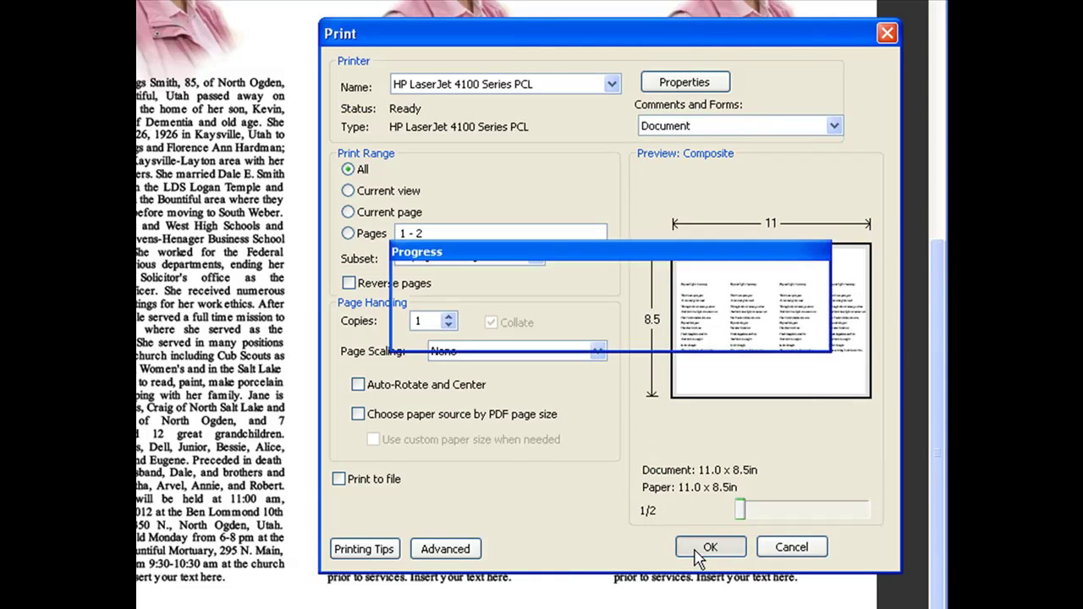